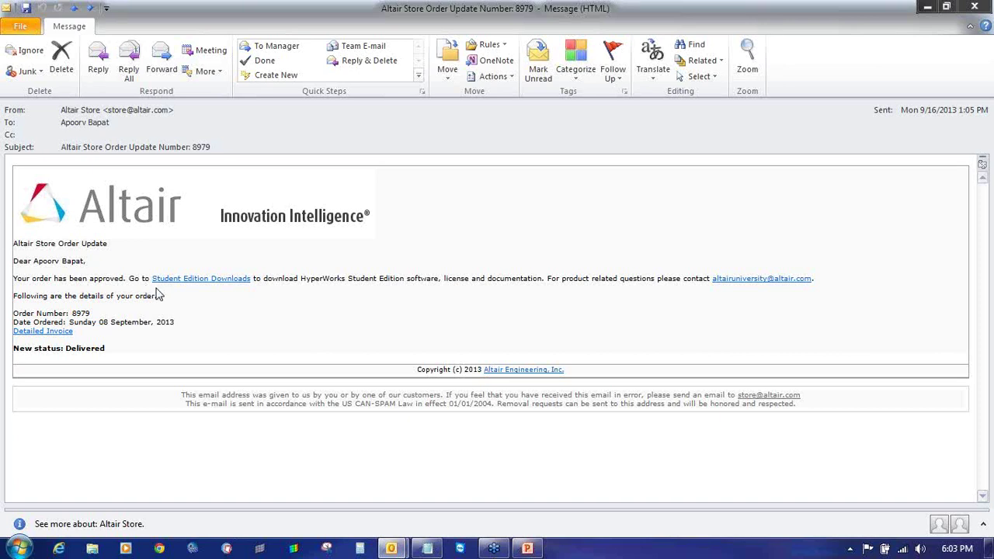
# - Open Student Edition Downloads and log in with the site ID and password, declining to save the password
pyautogui.click(213, 284)
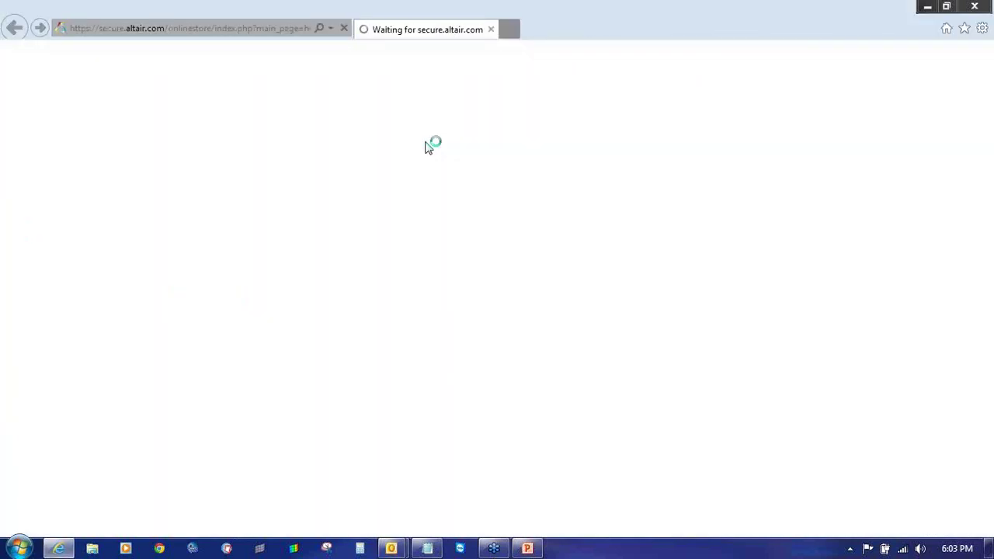
pyautogui.click(334, 264)
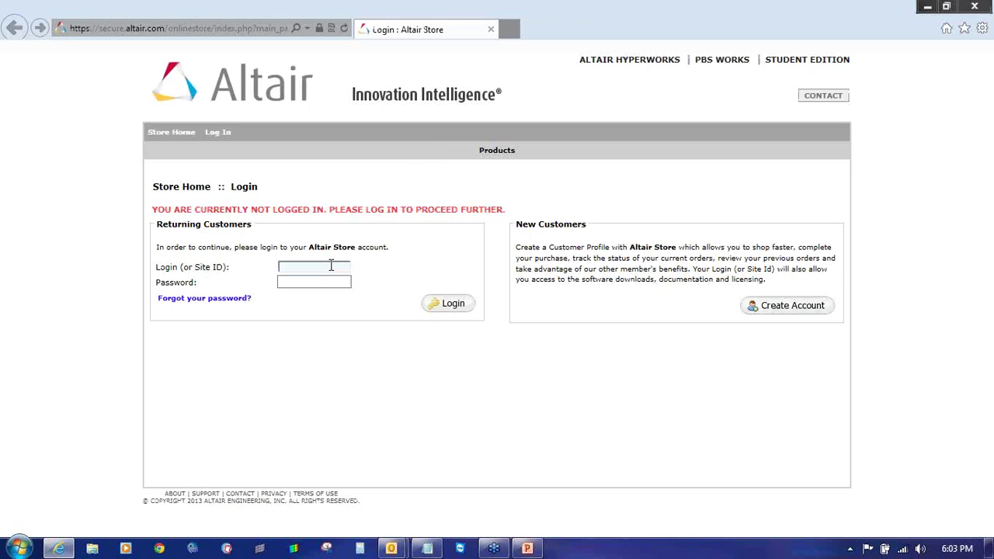
pyautogui.write('apod')
pyautogui.write('rv')
pyautogui.write('altair')
pyautogui.press('Tab')
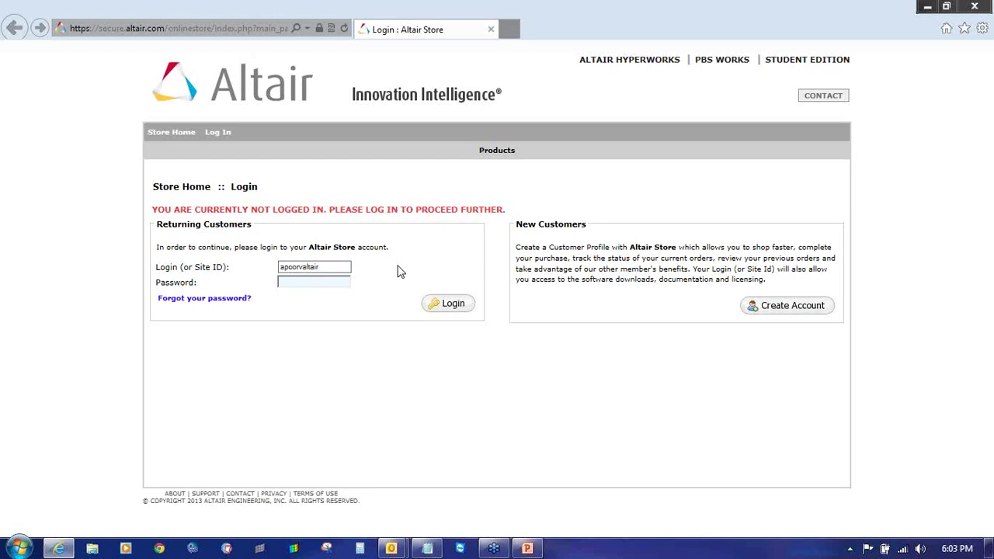
pyautogui.write('••••••••')
pyautogui.click(448, 305)
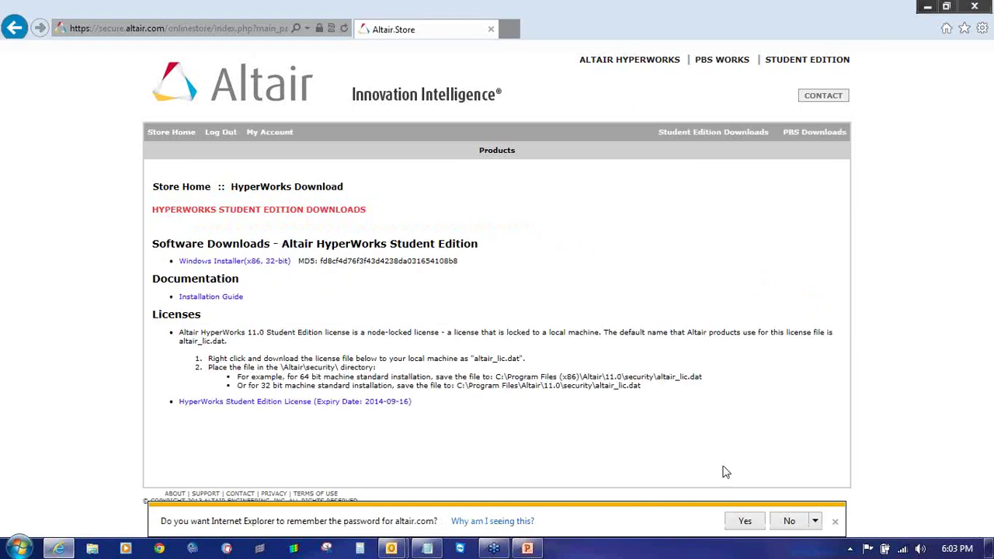
pyautogui.click(790, 521)
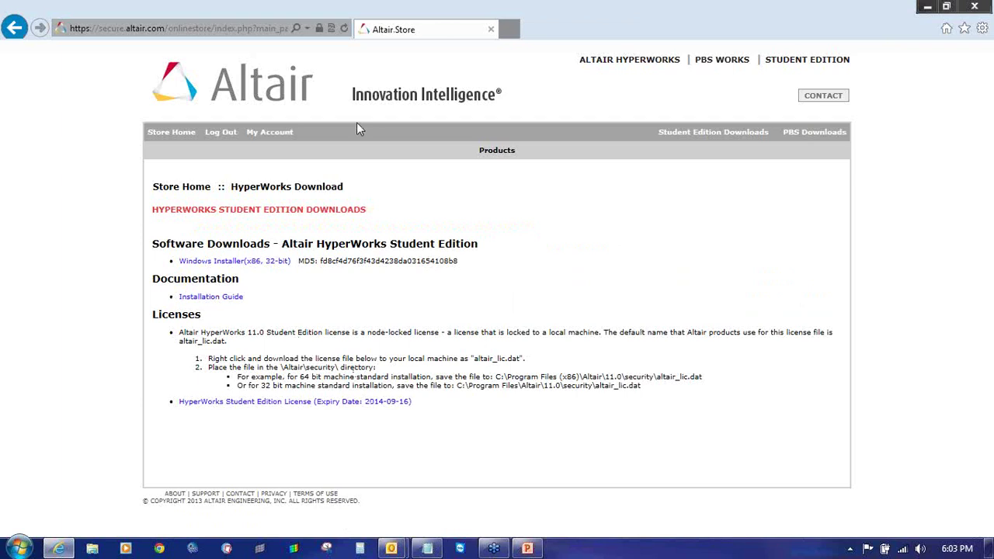
# - Log out of the Altair Store account and close Internet Explorer
pyautogui.moveTo(427, 545)
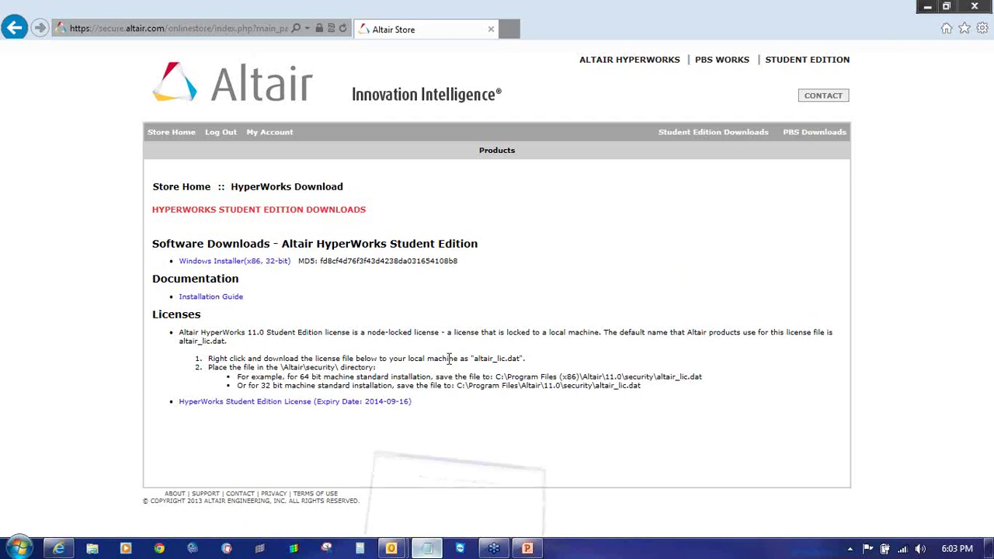
pyautogui.click(458, 485)
pyautogui.click(479, 31)
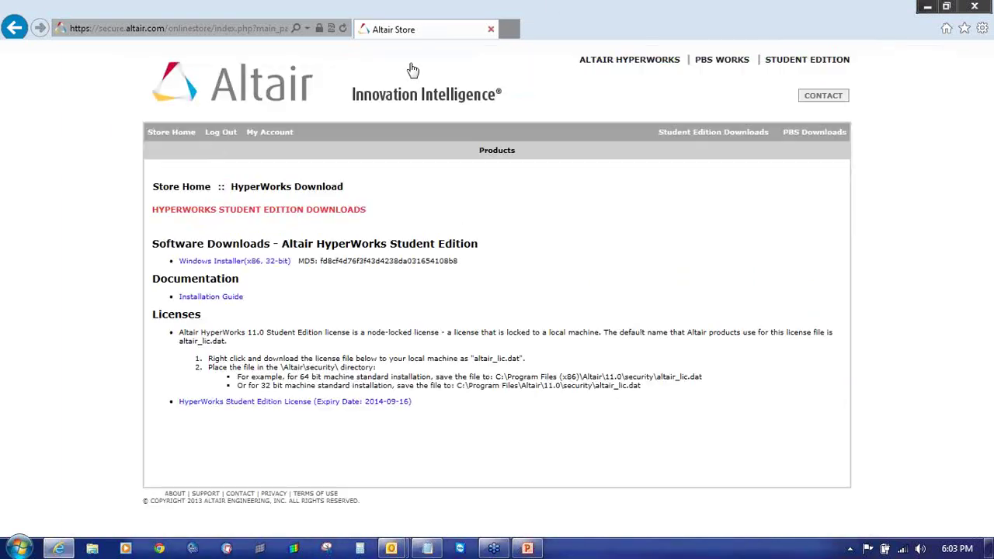
pyautogui.click(219, 134)
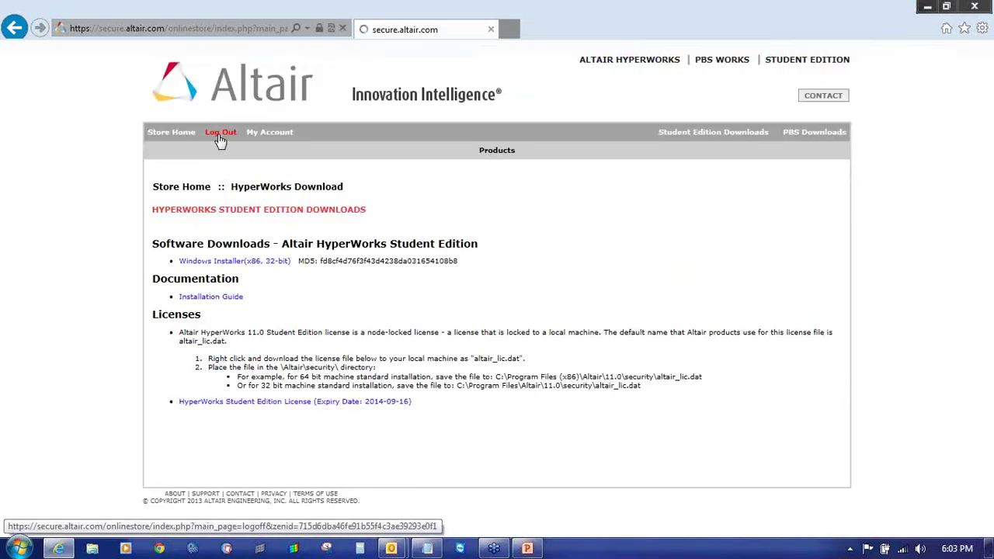
pyautogui.click(985, 6)
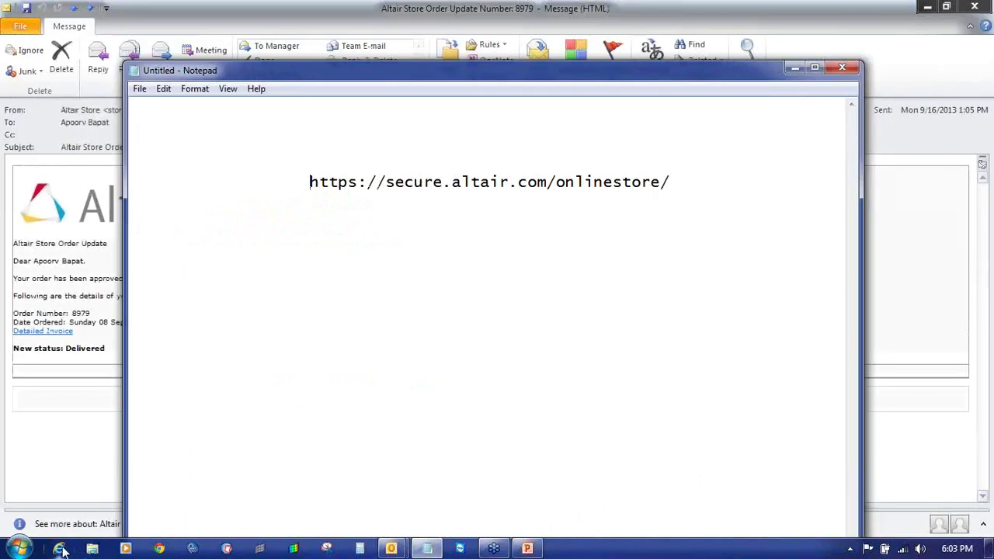
pyautogui.click(159, 549)
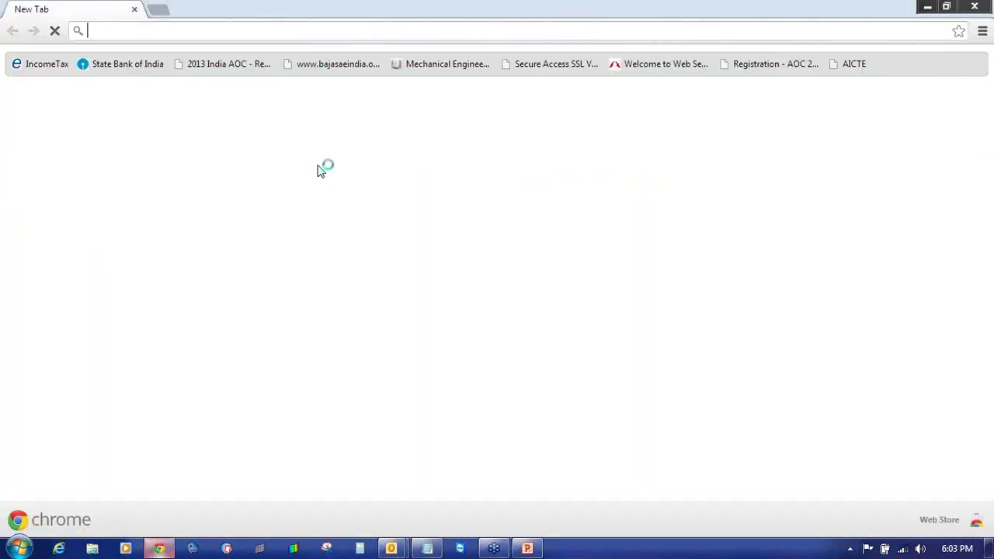
pyautogui.click(427, 548)
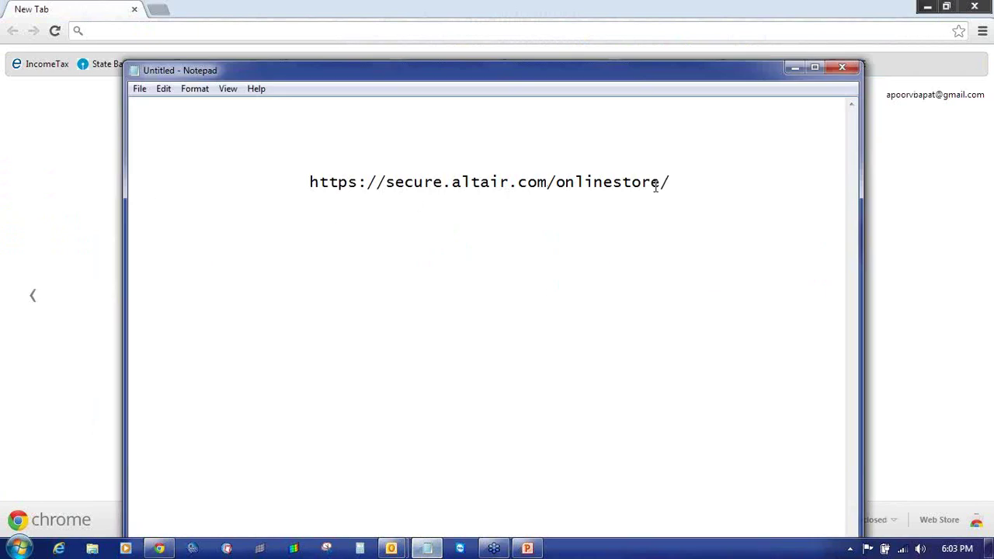
pyautogui.moveTo(669, 181); pyautogui.dragTo(307, 179)
pyautogui.hotkey('ctrl', 'c')
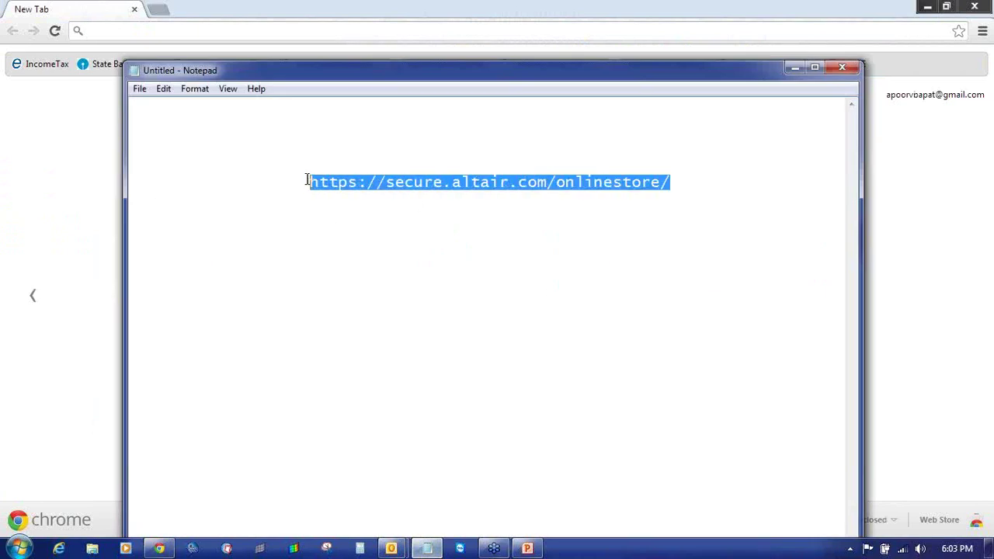
pyautogui.click(258, 36)
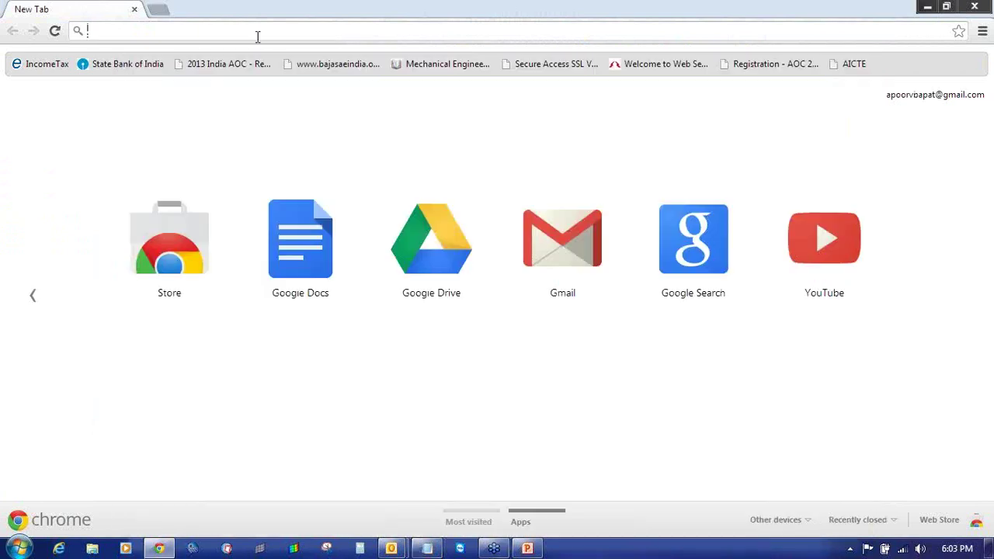
pyautogui.hotkey('ctrl', 'v')
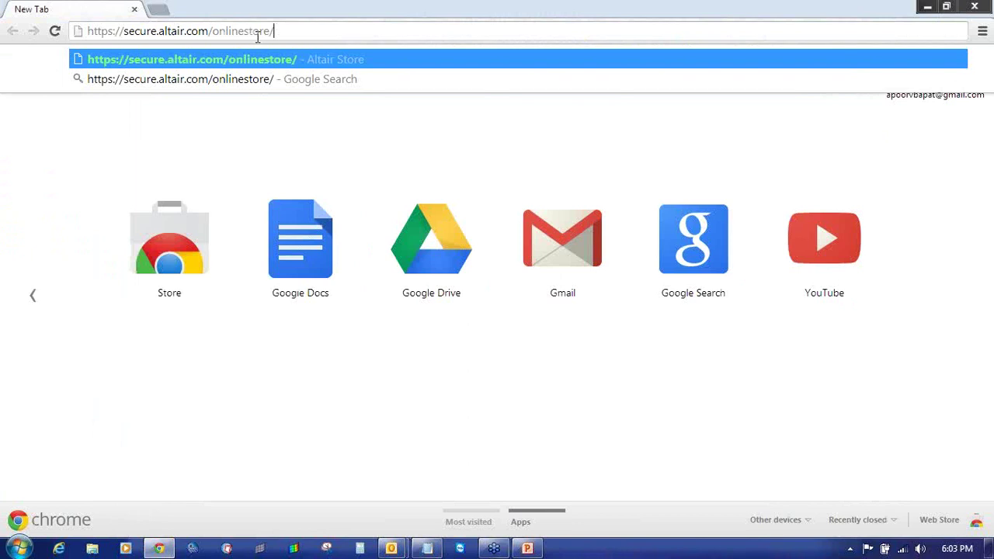
pyautogui.press('Return')
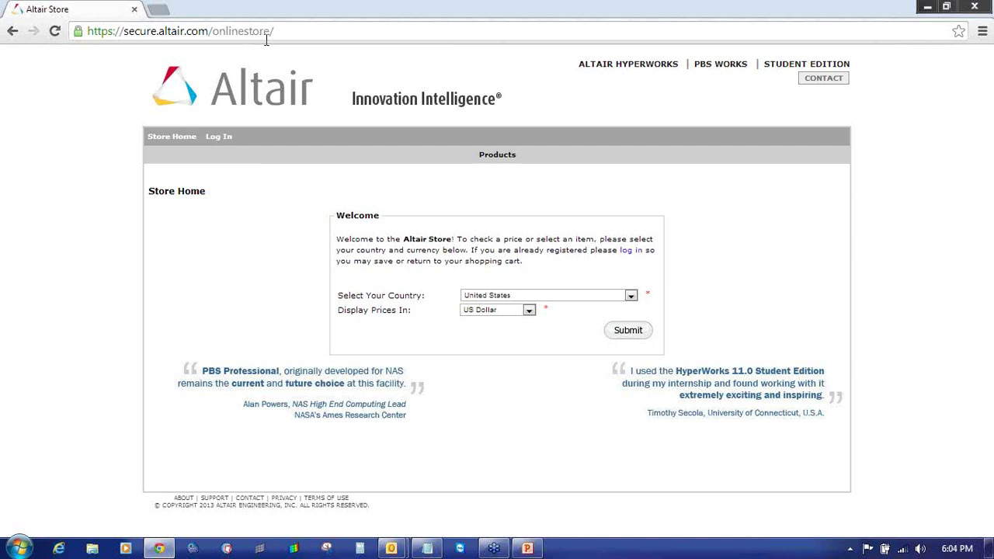
# - Log in to the Altair Store with the site ID and password to reach My Account
pyautogui.click(628, 255)
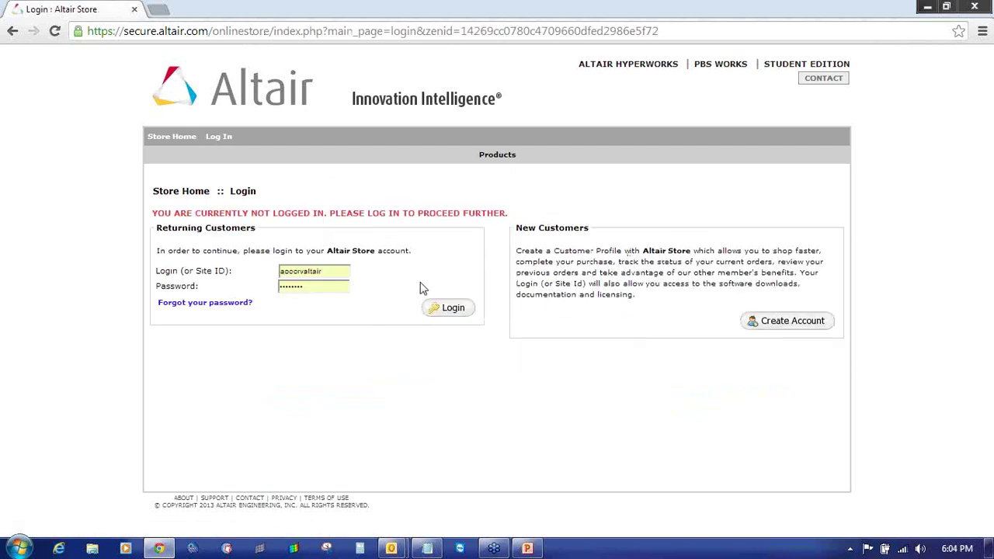
pyautogui.doubleClick(338, 270)
pyautogui.write('apoo')
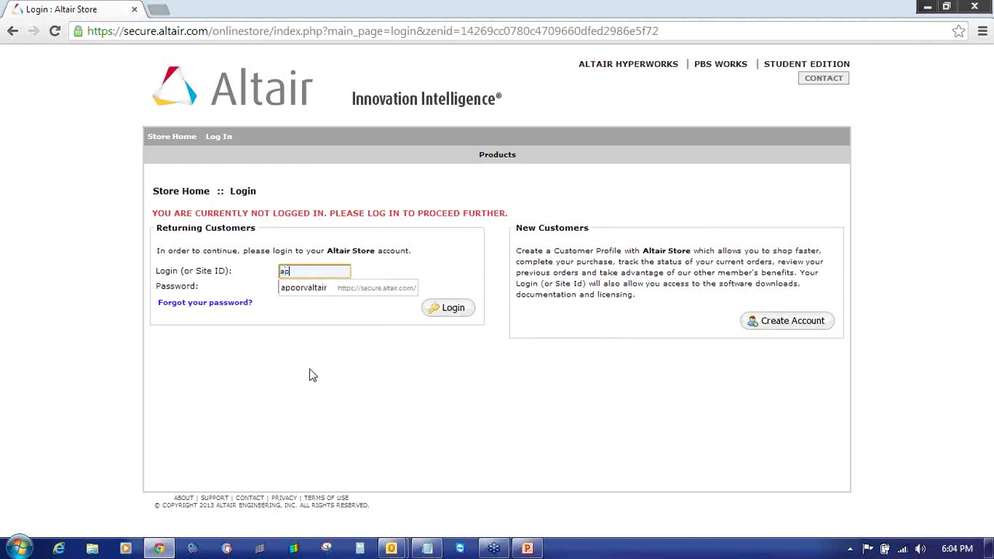
pyautogui.write('rvaltair')
pyautogui.press('Tab')
pyautogui.write('•••••••')
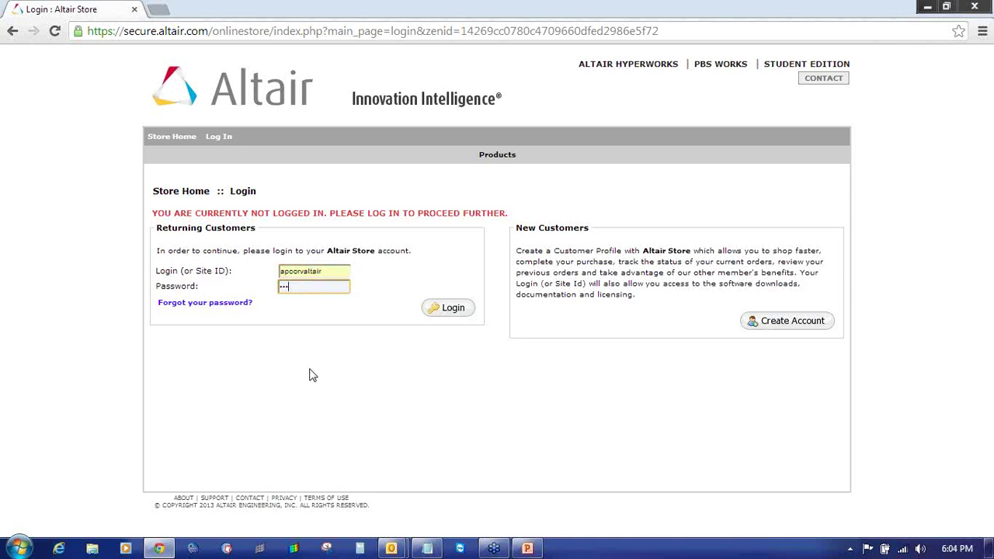
pyautogui.write('•')
pyautogui.press('Return')
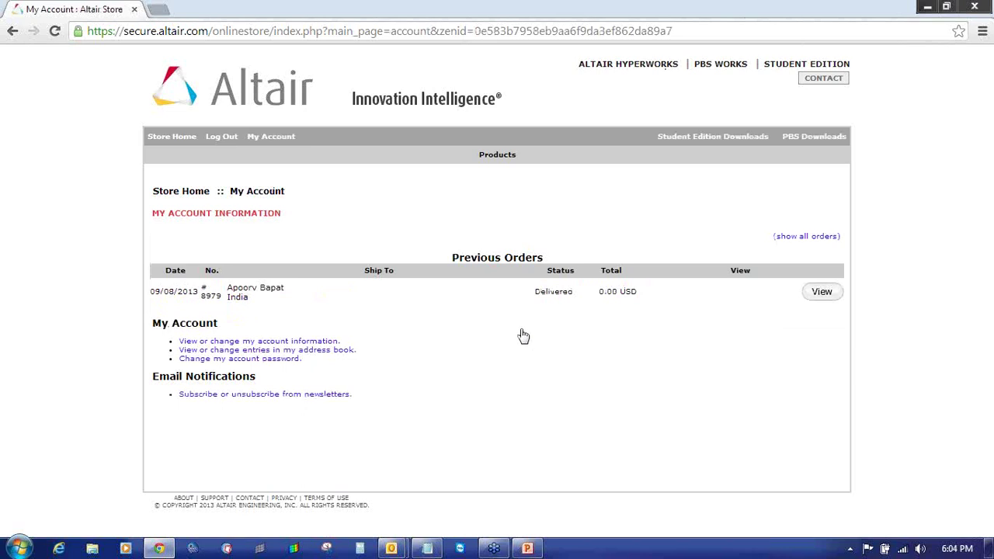
pyautogui.moveTo(150, 291); pyautogui.dragTo(324, 307)
pyautogui.click(324, 307)
pyautogui.doubleClick(567, 292)
pyautogui.click(577, 316)
pyautogui.moveTo(536, 294); pyautogui.dragTo(577, 289)
pyautogui.click(582, 322)
pyautogui.moveTo(536, 292); pyautogui.dragTo(565, 293)
pyautogui.click(570, 323)
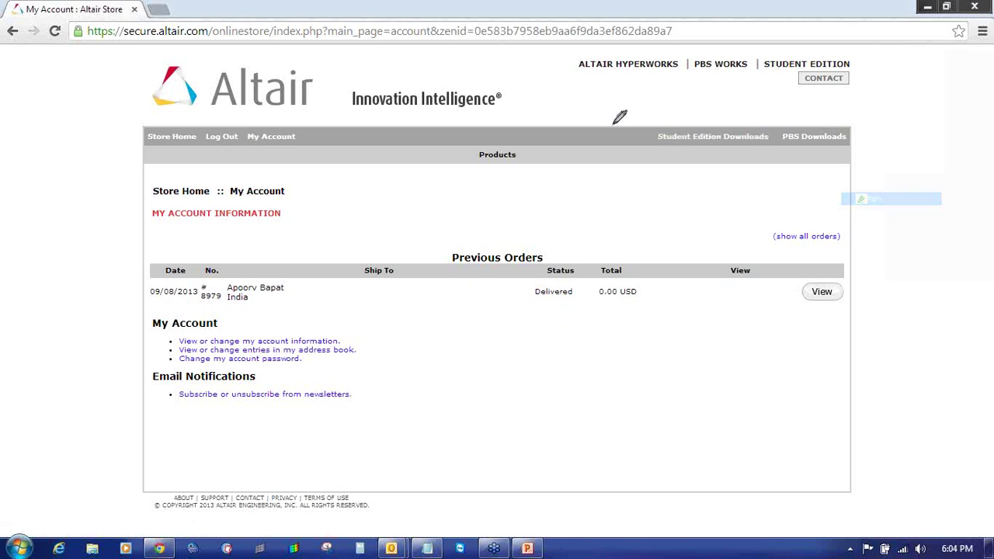
pyautogui.moveTo(690, 123)
pyautogui.mouseDown()
pyautogui.moveTo(650, 125)
pyautogui.moveTo(649, 146)
pyautogui.moveTo(778, 143)
pyautogui.moveTo(742, 122)
pyautogui.moveTo(686, 126)
pyautogui.mouseUp()
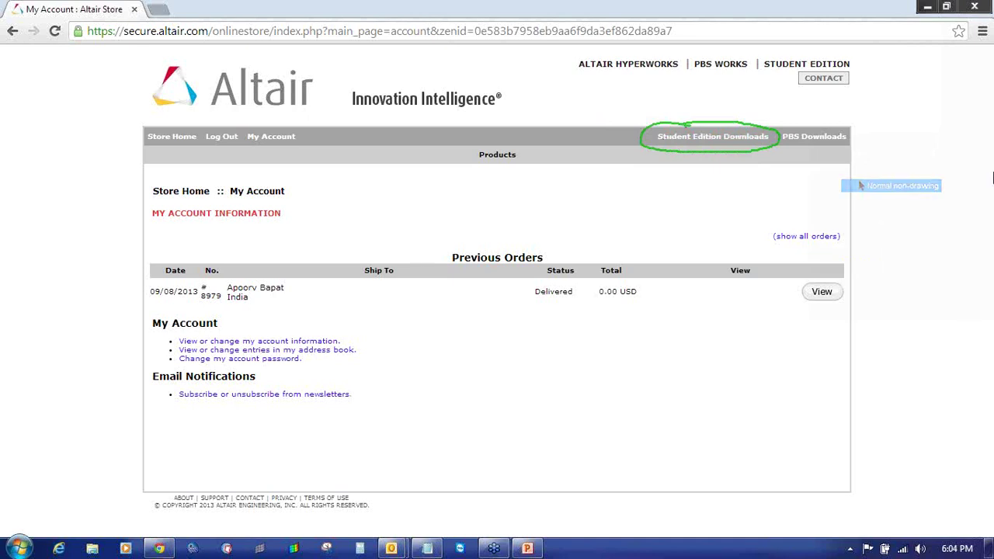
pyautogui.press('Escape')
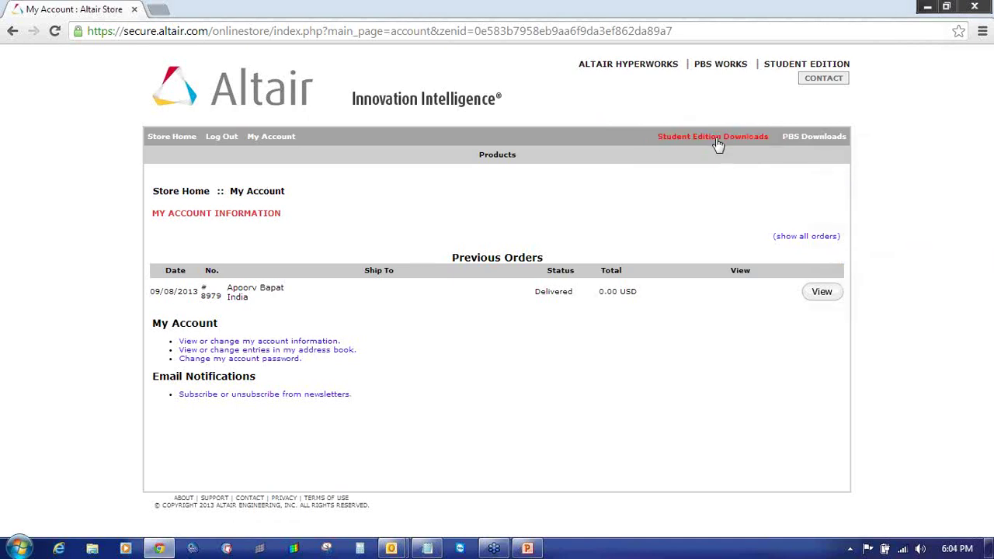
# - On Student Edition Downloads, start downloading the Windows Installer (x86, 32-bit) for HyperWorks
pyautogui.click(718, 137)
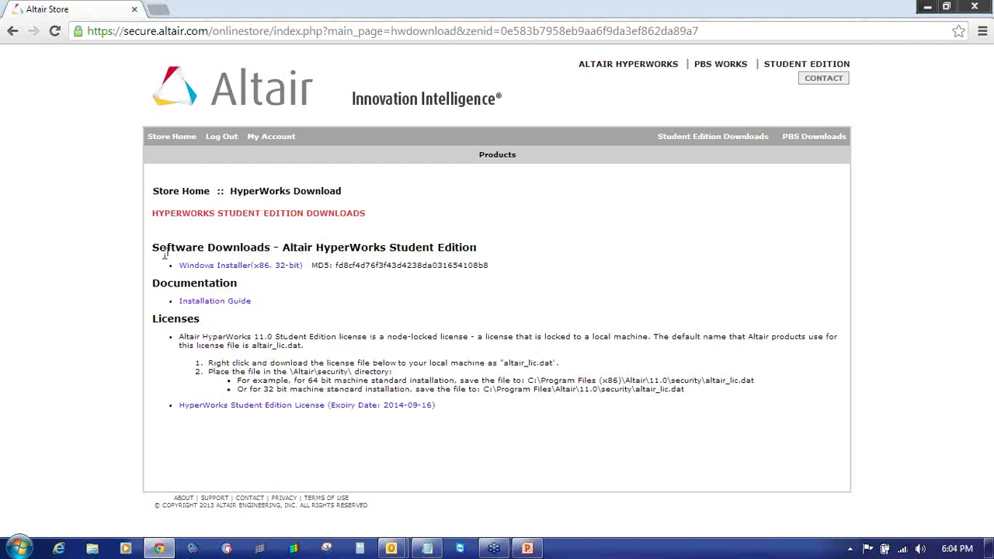
pyautogui.moveTo(158, 247); pyautogui.dragTo(470, 247)
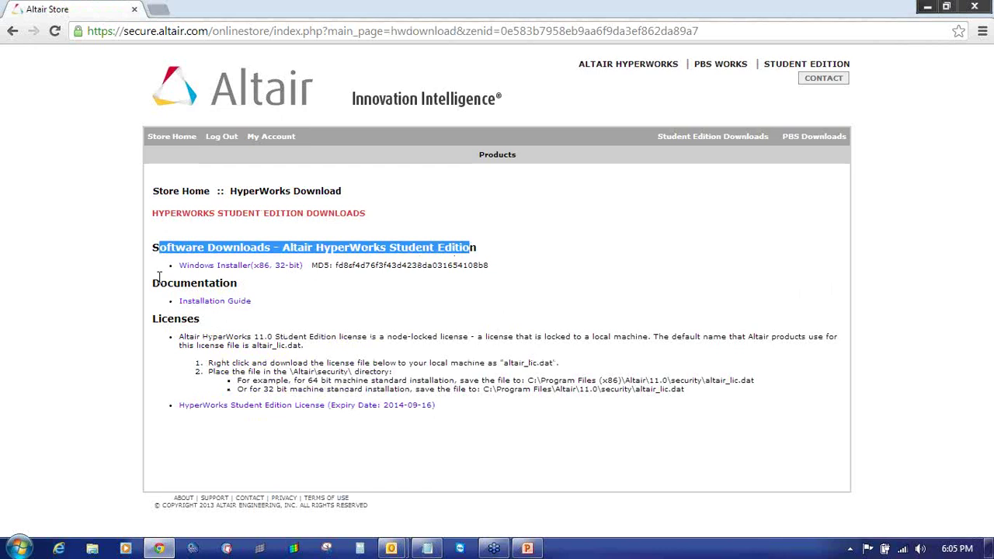
pyautogui.moveTo(160, 283); pyautogui.dragTo(272, 282)
pyautogui.moveTo(154, 319); pyautogui.dragTo(237, 317)
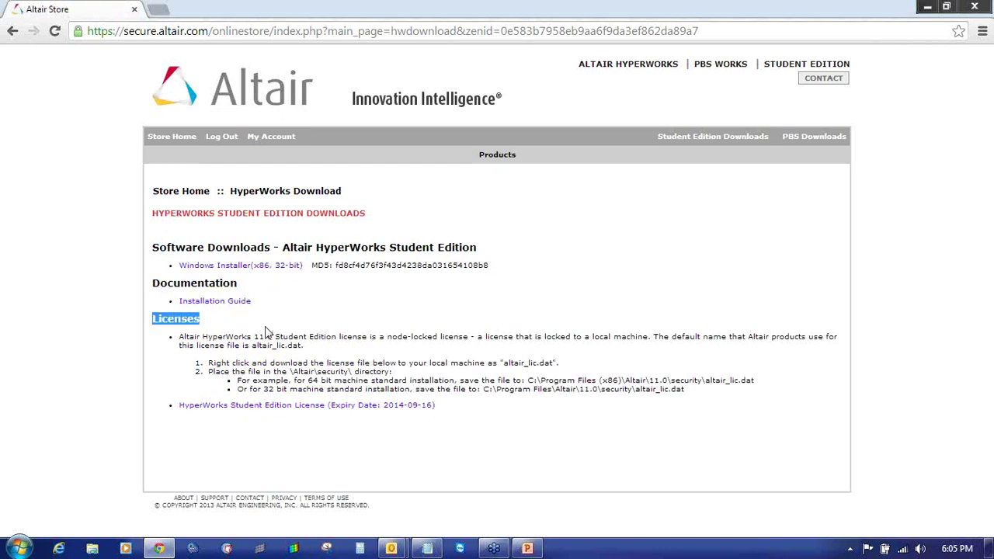
pyautogui.click(270, 330)
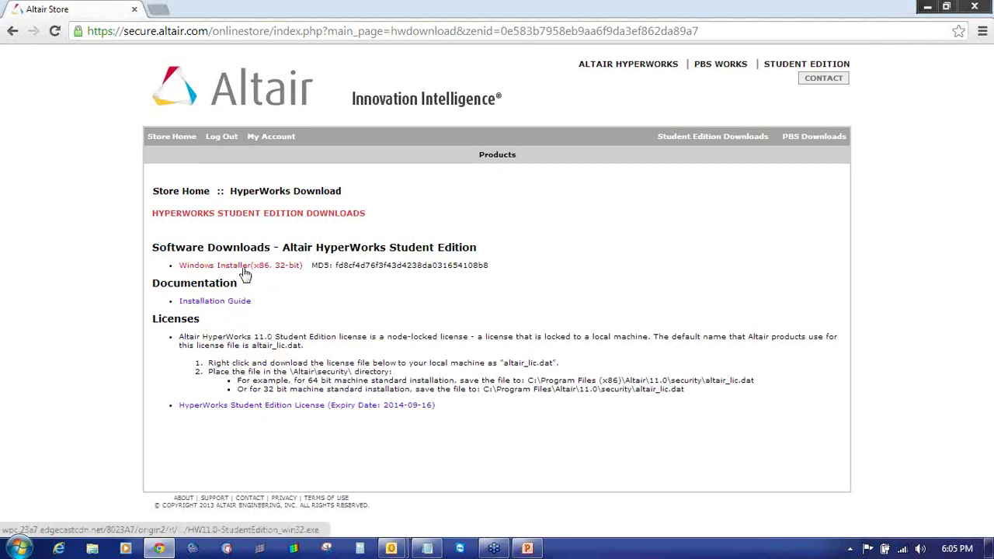
pyautogui.click(276, 266)
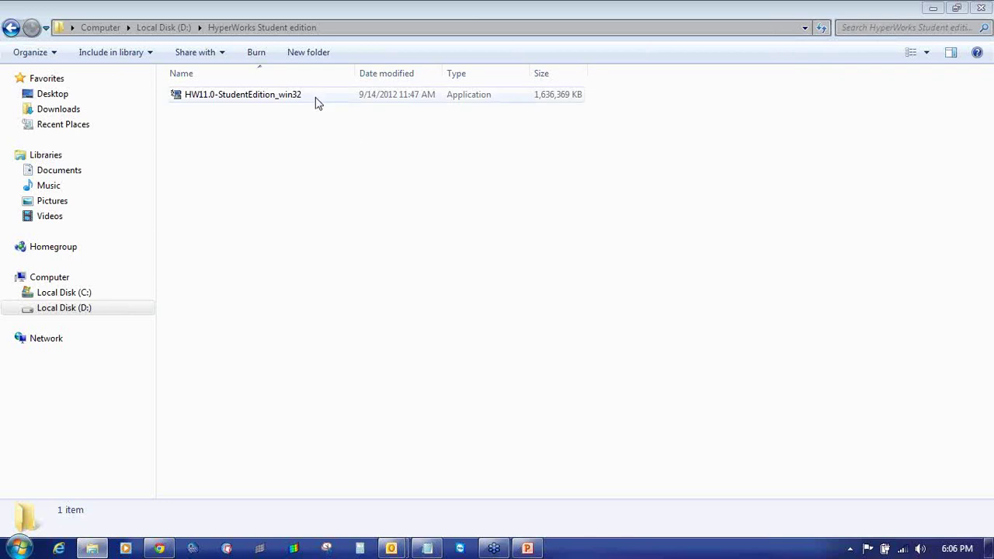
# - Select the HW11.0-StudentEdition_win32 installer file, then return to the Altair Store page in Chrome
pyautogui.click(292, 97)
pyautogui.click(210, 111)
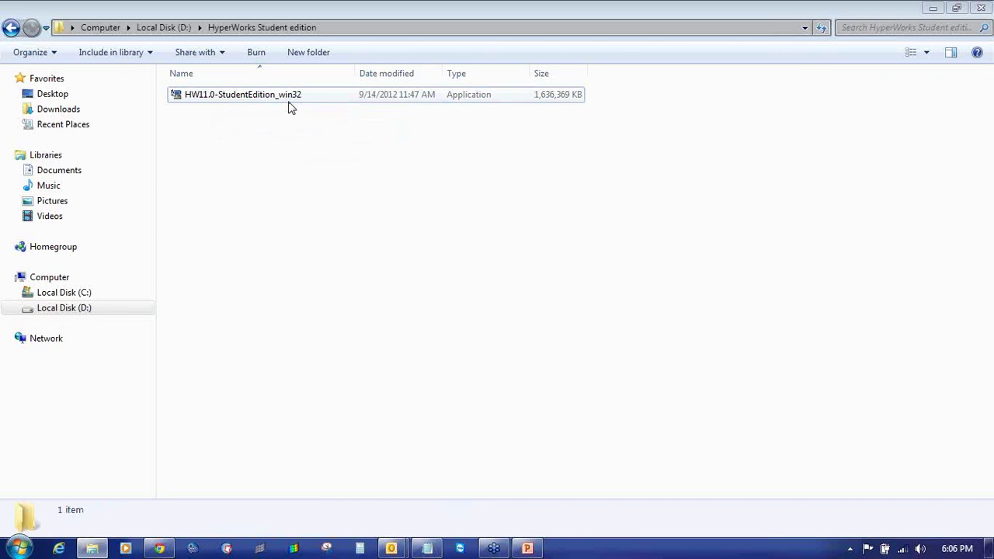
pyautogui.click(552, 100)
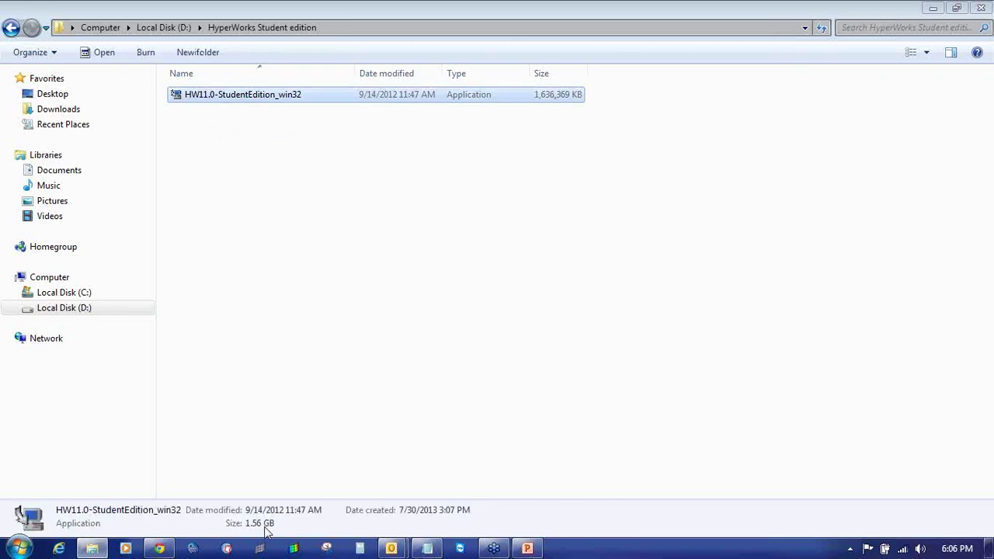
pyautogui.click(399, 241)
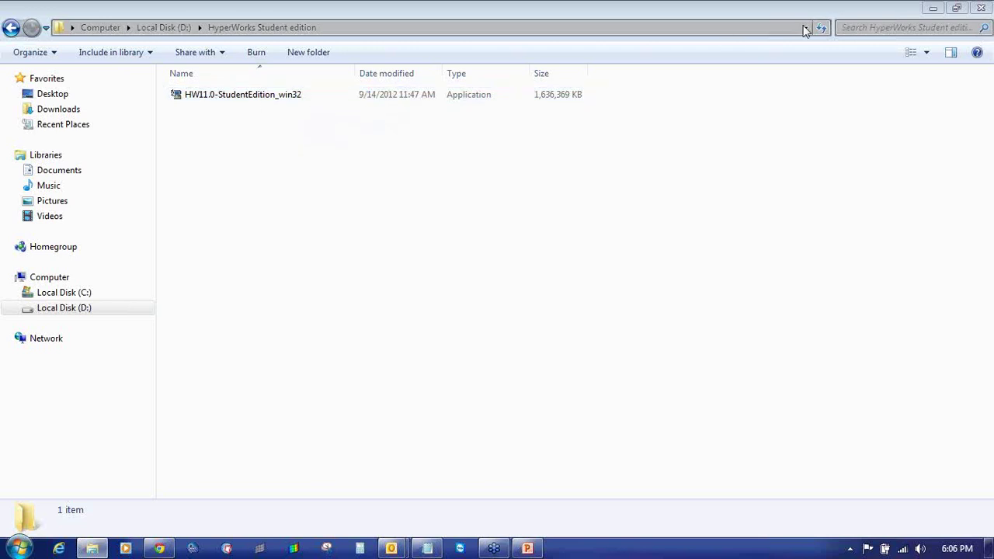
pyautogui.click(497, 94)
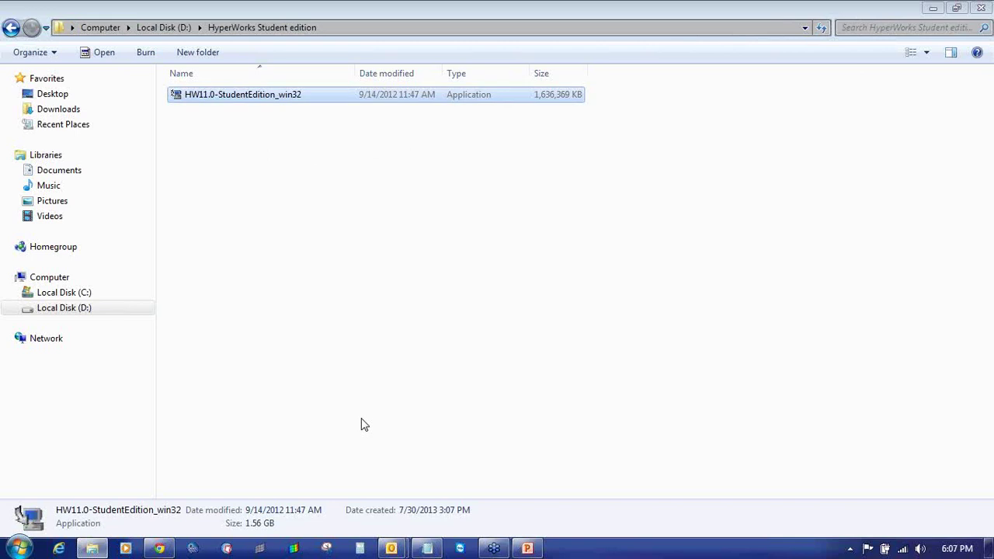
pyautogui.click(159, 548)
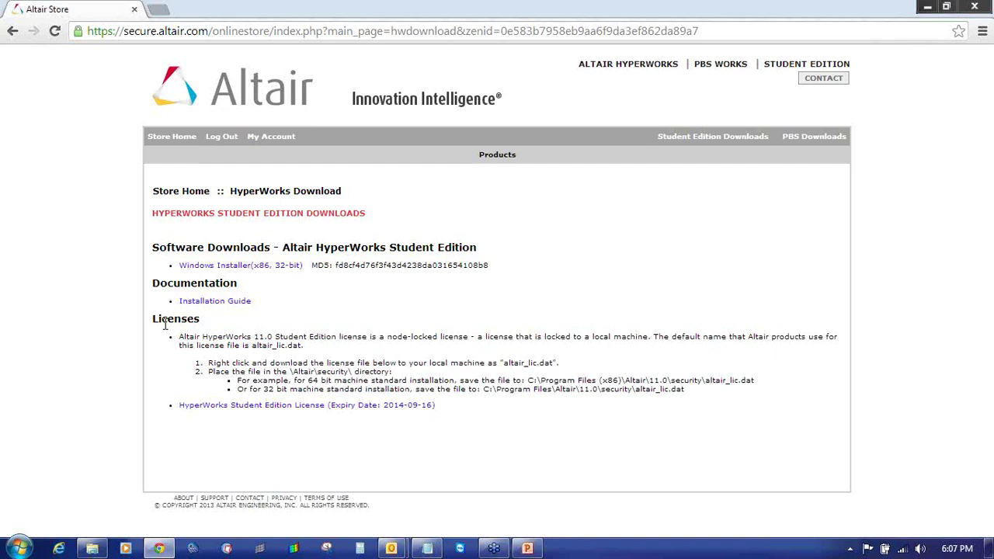
# - Download the HyperWorks Student Edition License file altair_lic.dat and open it from the downloads bar
pyautogui.moveTo(155, 319); pyautogui.dragTo(206, 325)
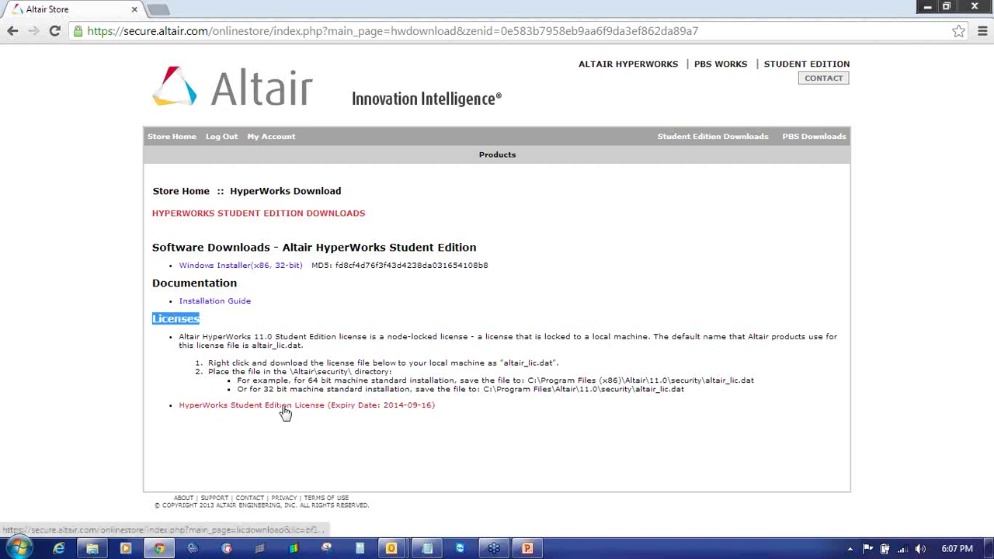
pyautogui.click(379, 406)
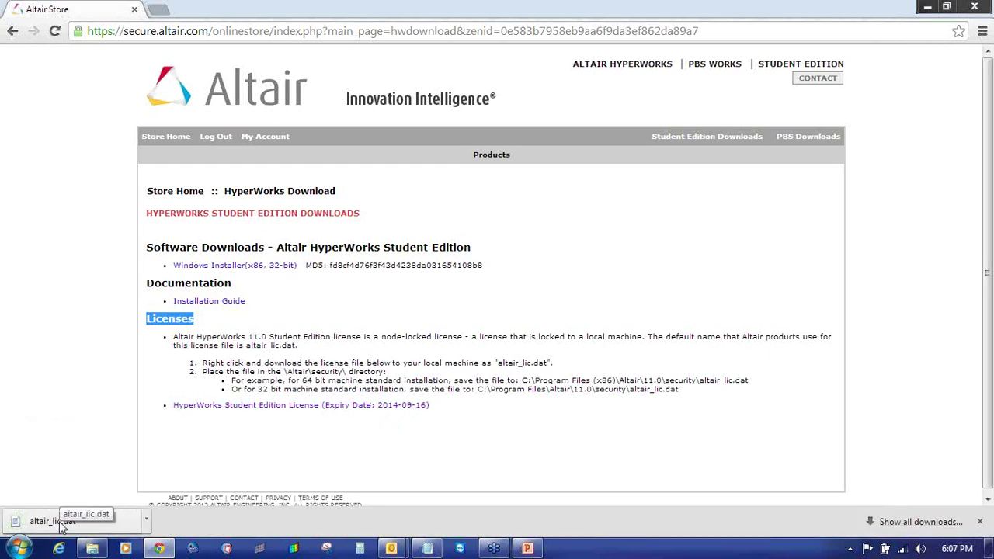
pyautogui.click(101, 528)
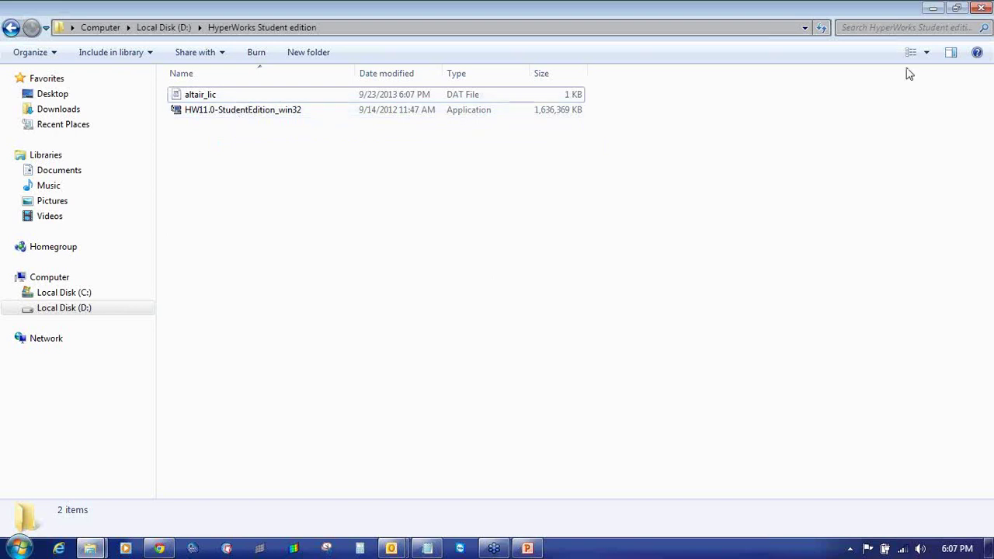
# - Run the HW11.0-StudentEdition_win32 installer and minimize the HyperWorks Student edition folder window
pyautogui.doubleClick(267, 111)
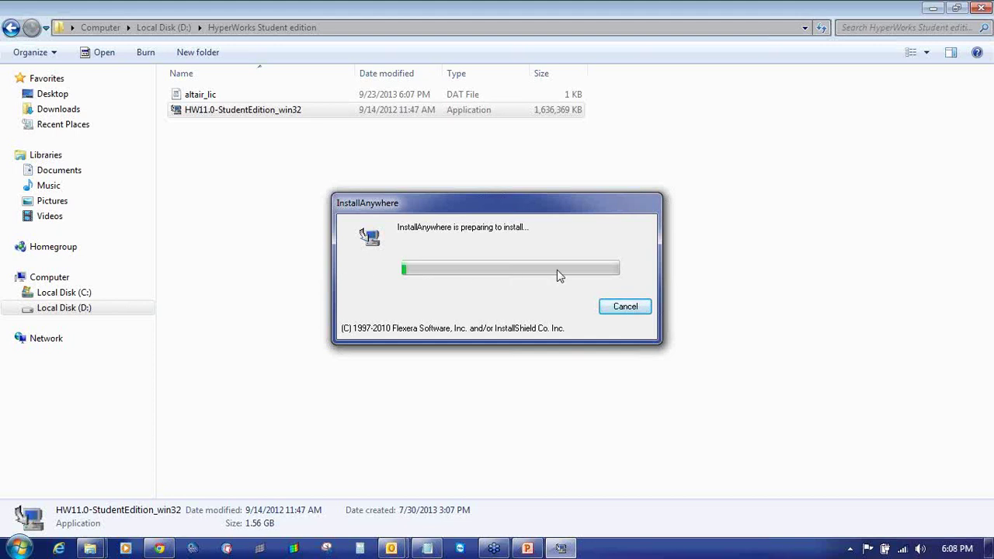
pyautogui.click(785, 37)
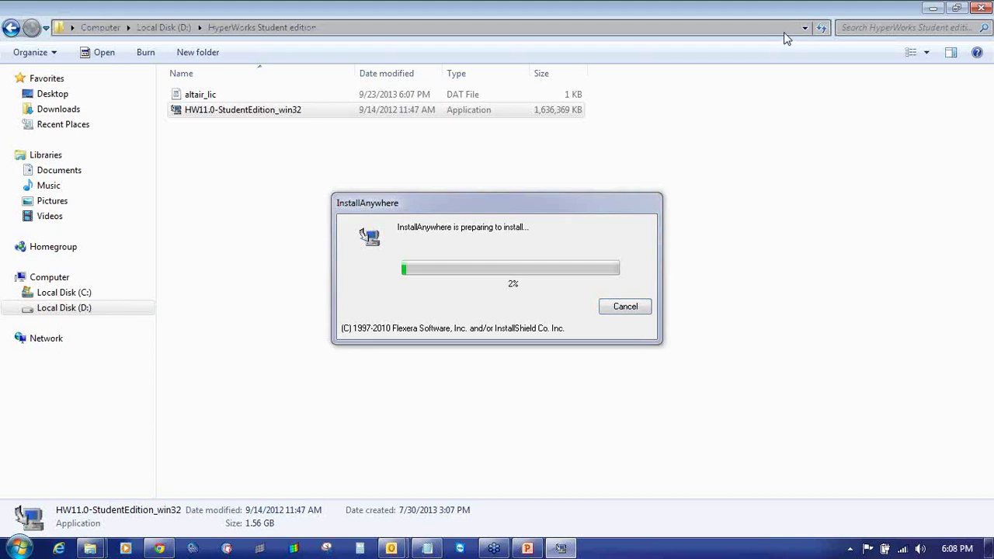
pyautogui.click(931, 7)
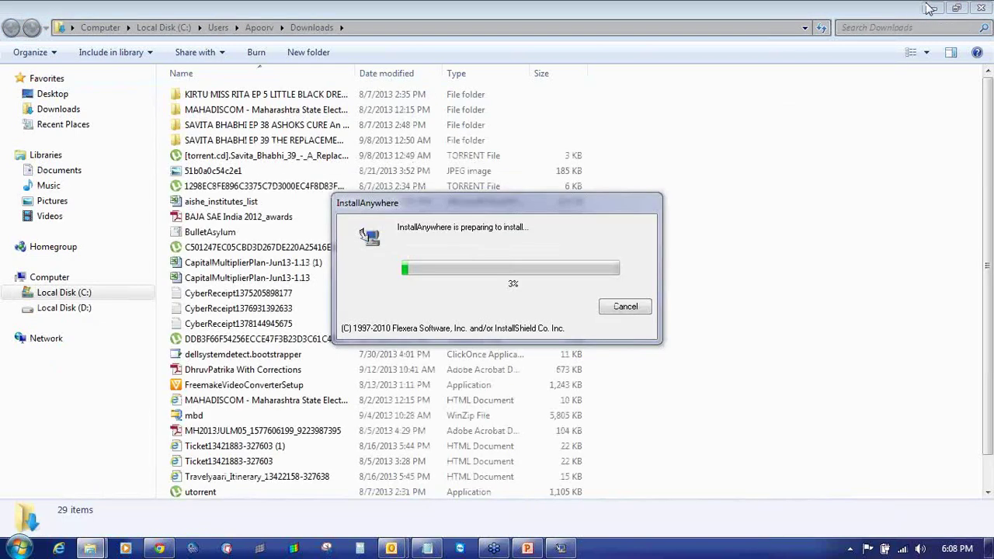
# - Minimize the open windows and view Computer Properties, showing 64-bit Windows 7 Professional with 8 GB RAM
pyautogui.click(931, 8)
pyautogui.click(924, 6)
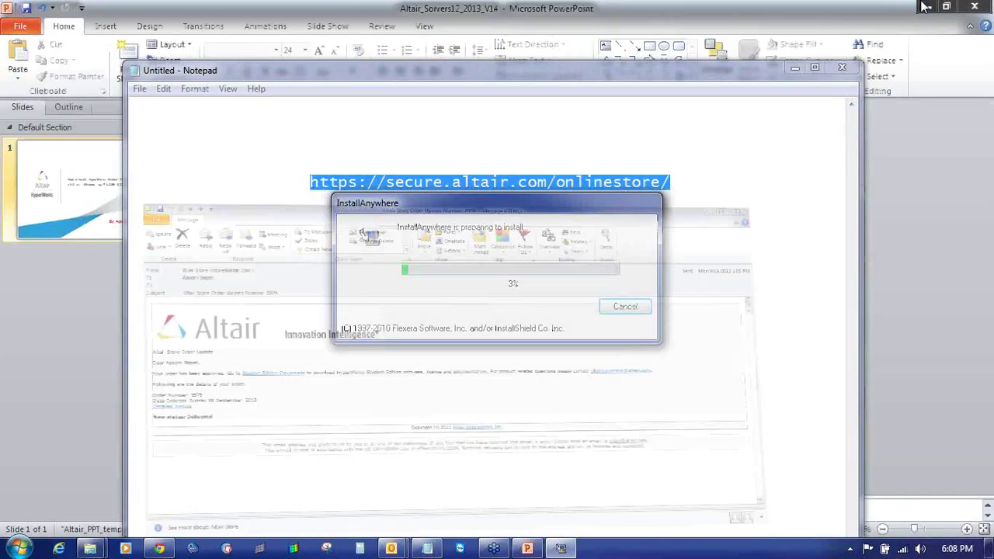
pyautogui.click(925, 6)
pyautogui.click(794, 68)
pyautogui.rightClick(24, 29)
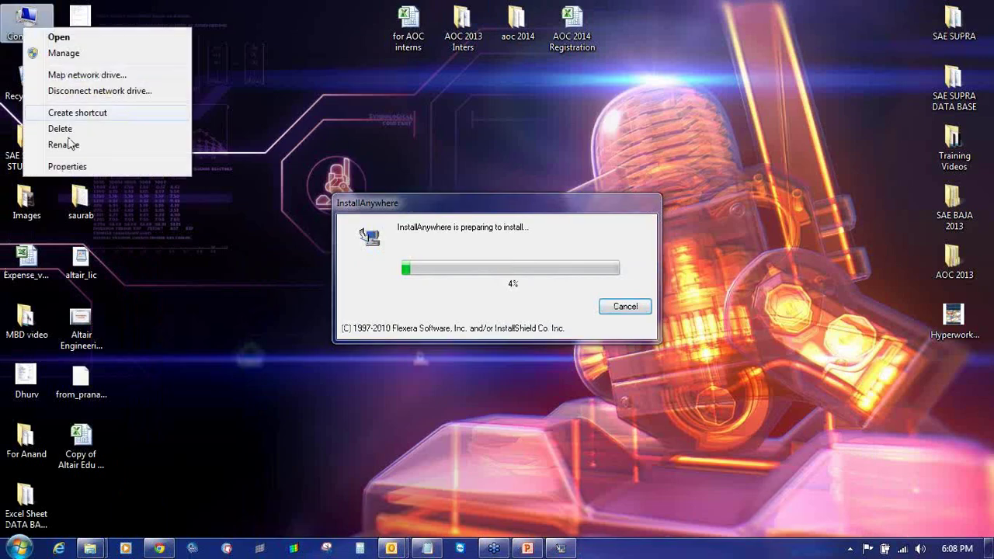
pyautogui.click(243, 166)
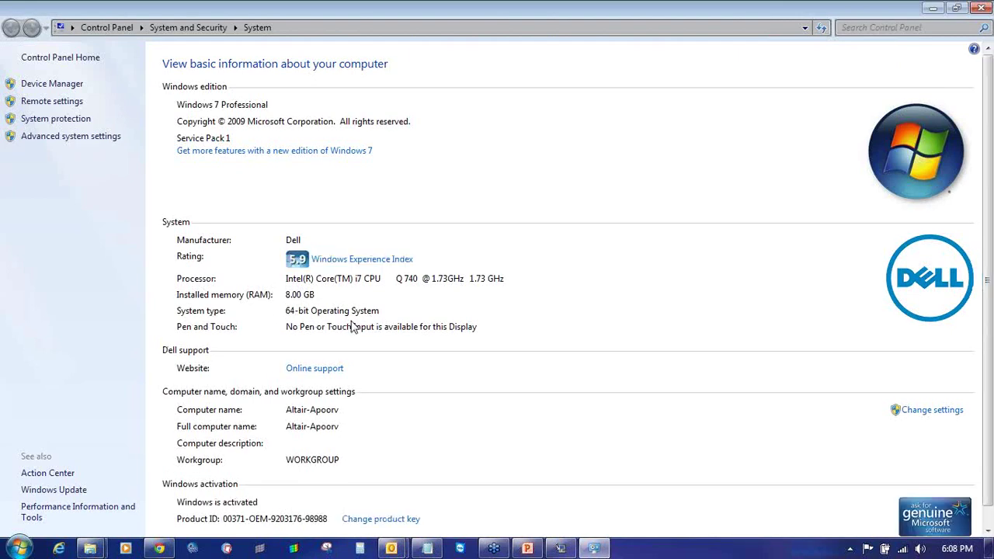
pyautogui.click(560, 548)
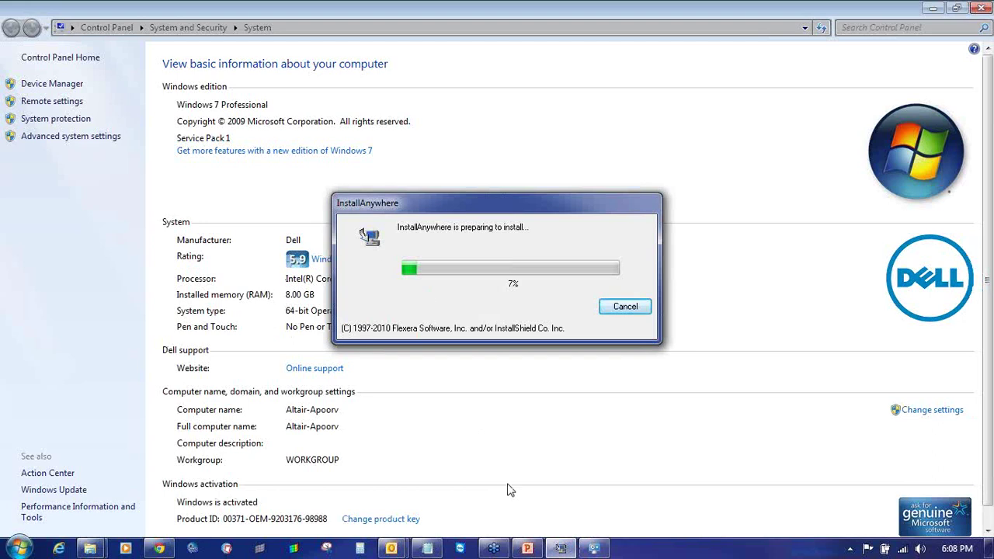
# - Close Chrome's Downloads tab and, once InstallAnywhere finishes preparing, open the installer's language dropdown showing English
pyautogui.click(159, 548)
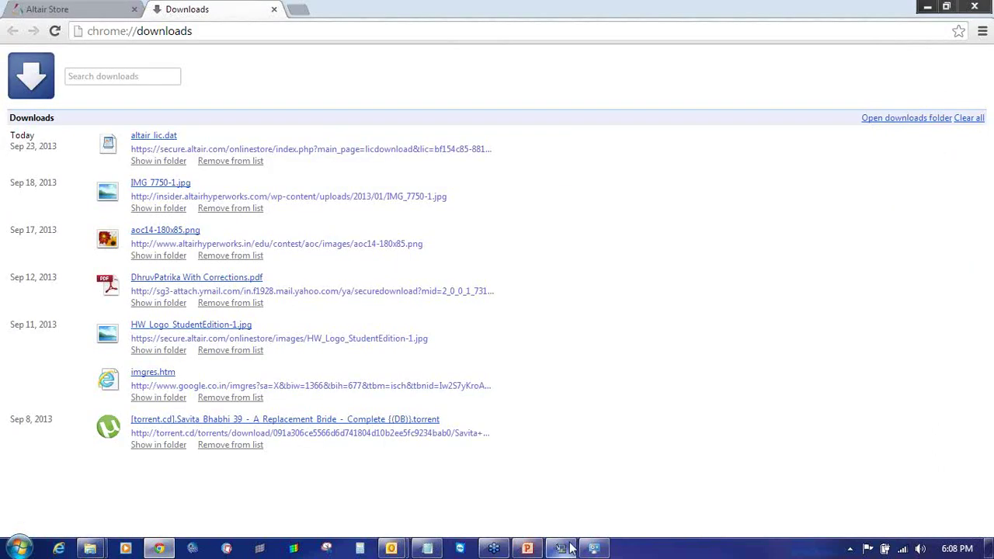
pyautogui.hotkey('ctrl', '1')
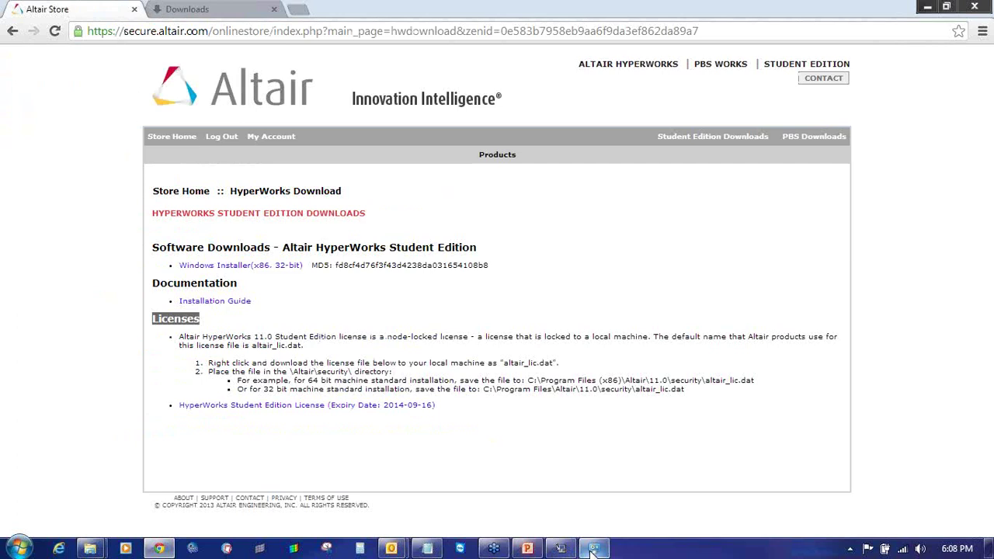
pyautogui.click(573, 550)
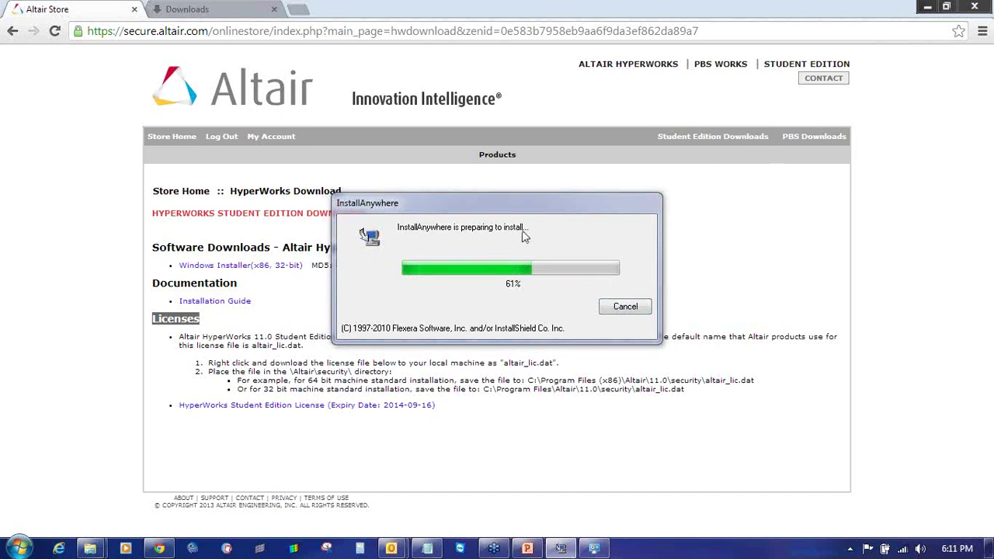
pyautogui.click(272, 10)
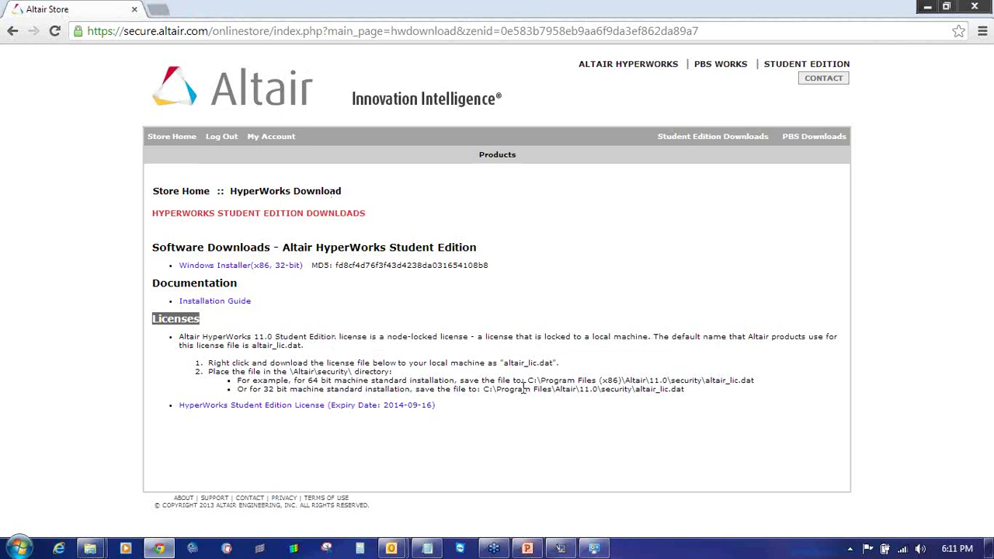
pyautogui.click(560, 549)
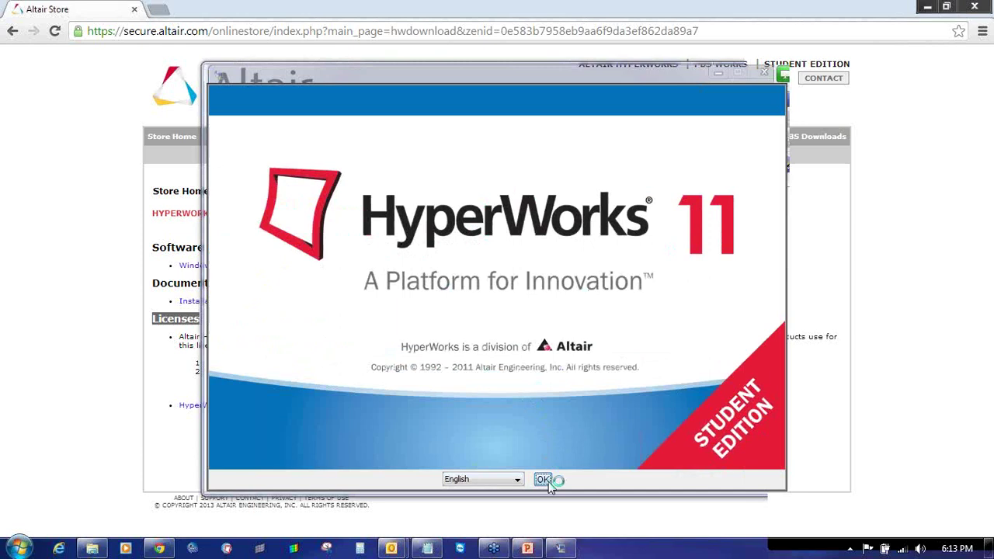
pyautogui.click(505, 480)
# - Confirm English, accept the License Agreement, and advance to the C:\Program Files (x86)\Altair\11.0 folder step
pyautogui.click(475, 383)
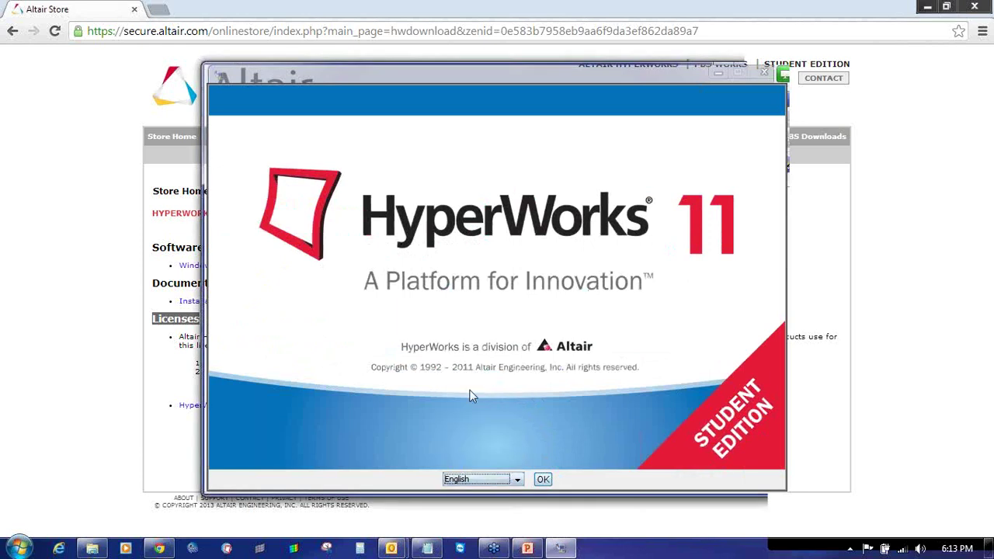
pyautogui.click(543, 480)
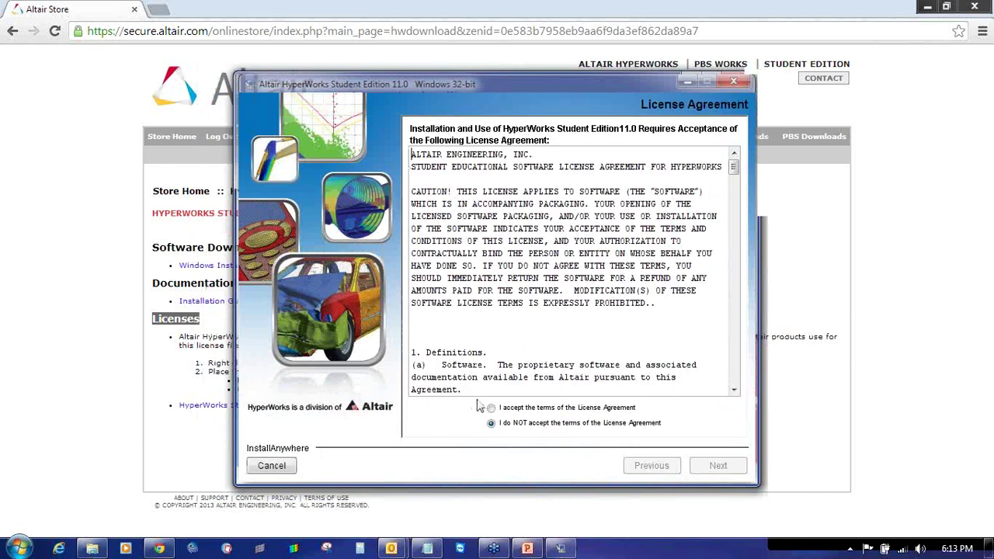
pyautogui.click(490, 409)
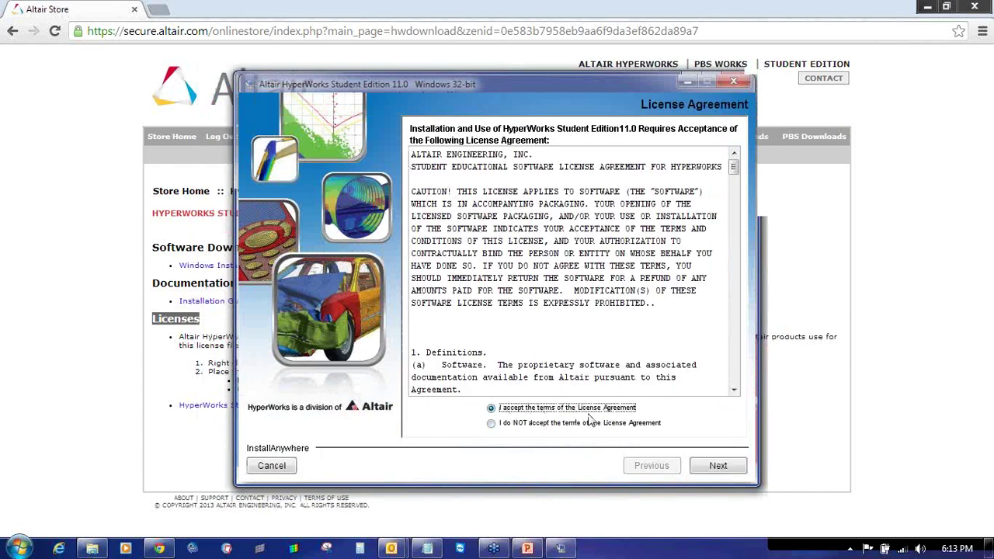
pyautogui.click(703, 470)
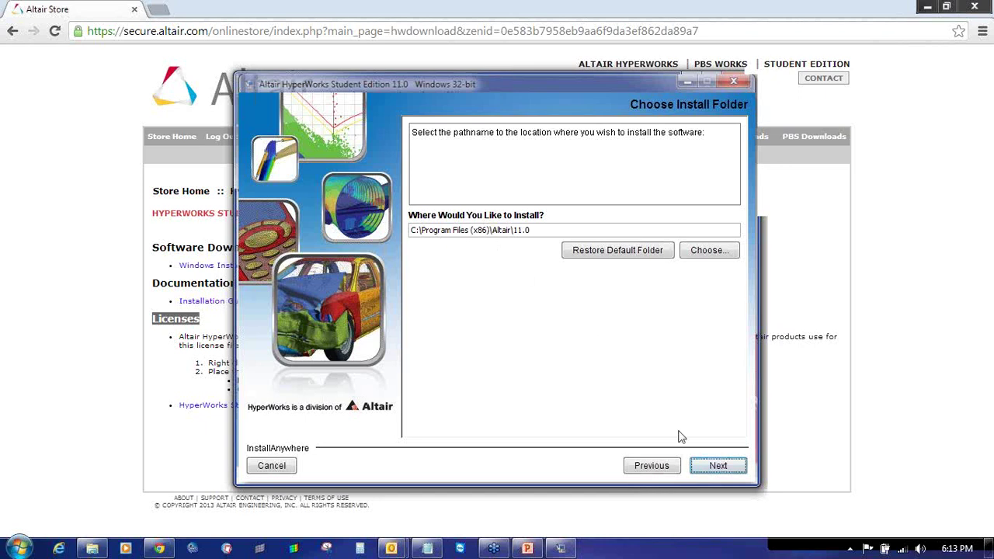
# - Install HyperWorks Student Edition to the default folder without desktop shortcuts
pyautogui.click(718, 467)
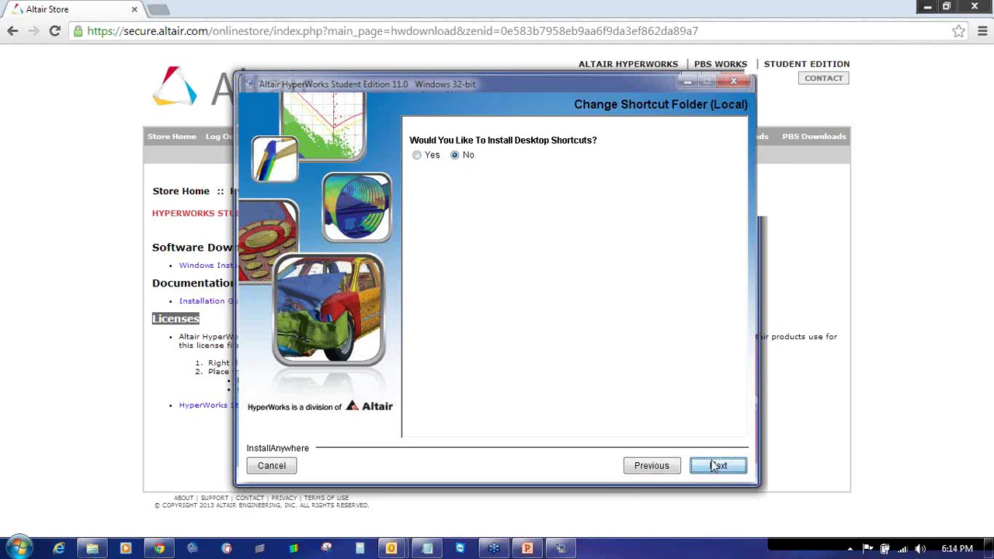
pyautogui.click(715, 468)
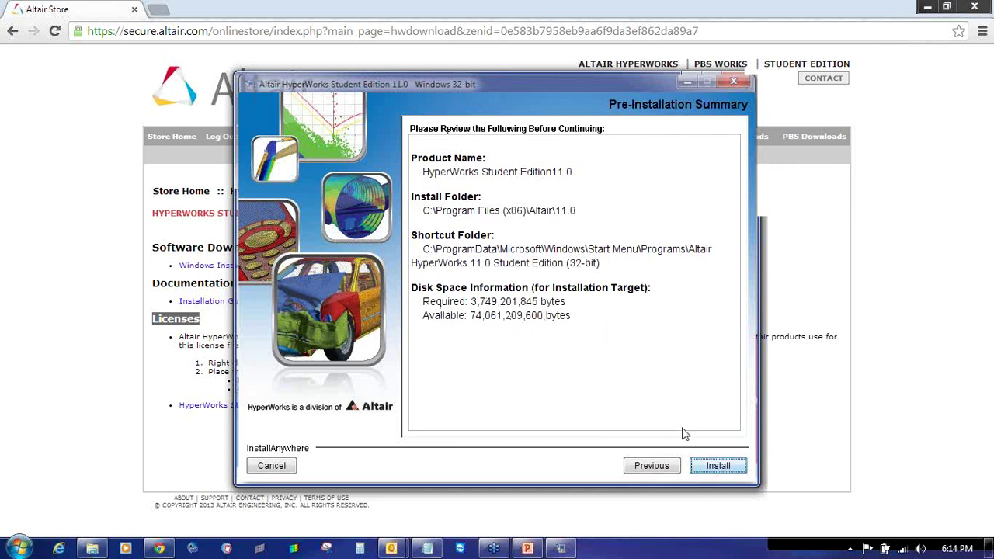
pyautogui.click(716, 465)
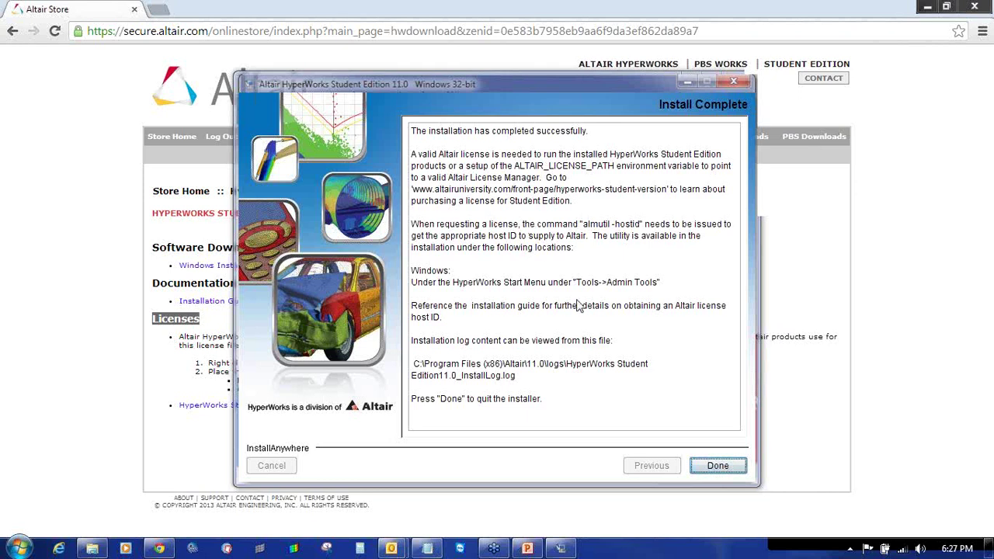
# - Close the finished installer and copy the altair_lic license file from the HyperWorks Student edition folder
pyautogui.click(703, 464)
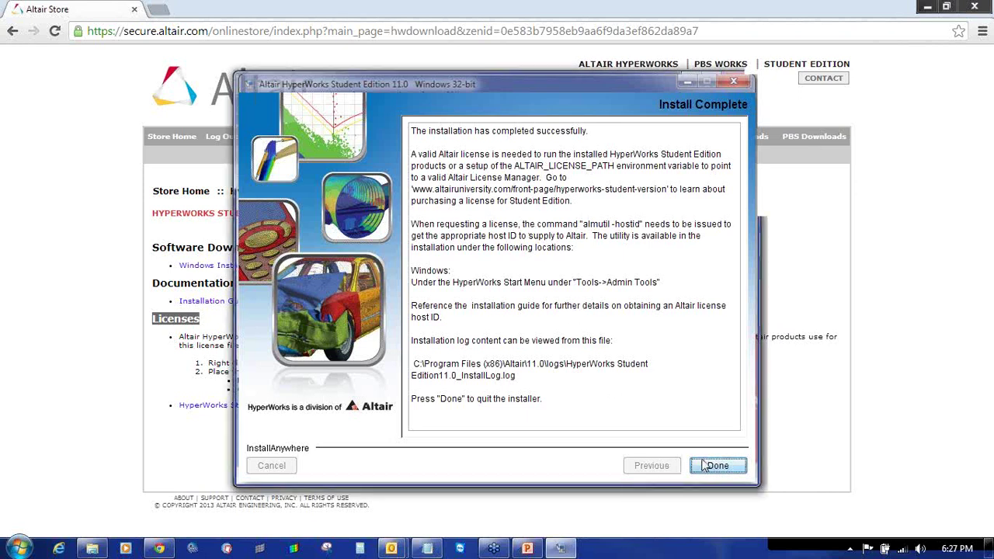
pyautogui.click(91, 548)
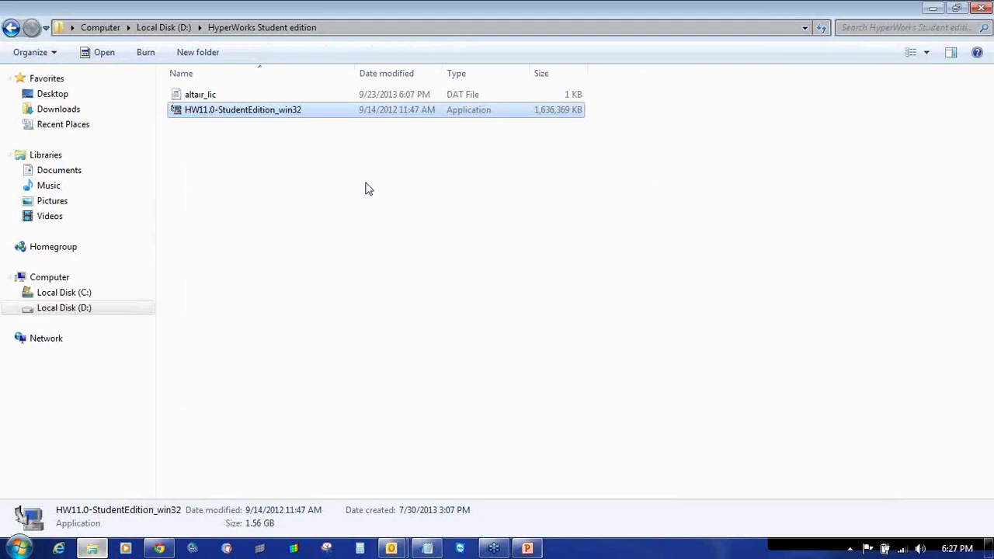
pyautogui.click(304, 186)
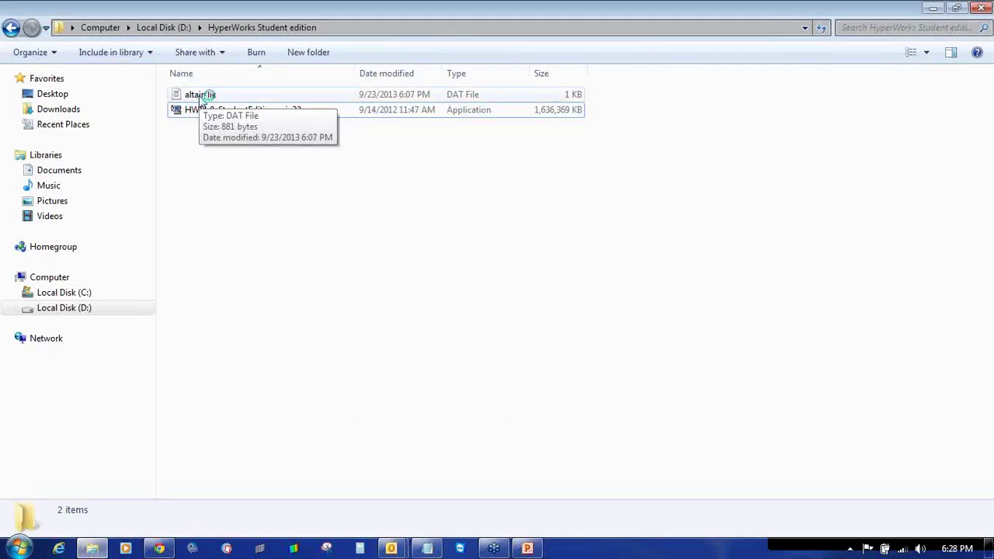
pyautogui.click(201, 96)
pyautogui.rightClick(199, 98)
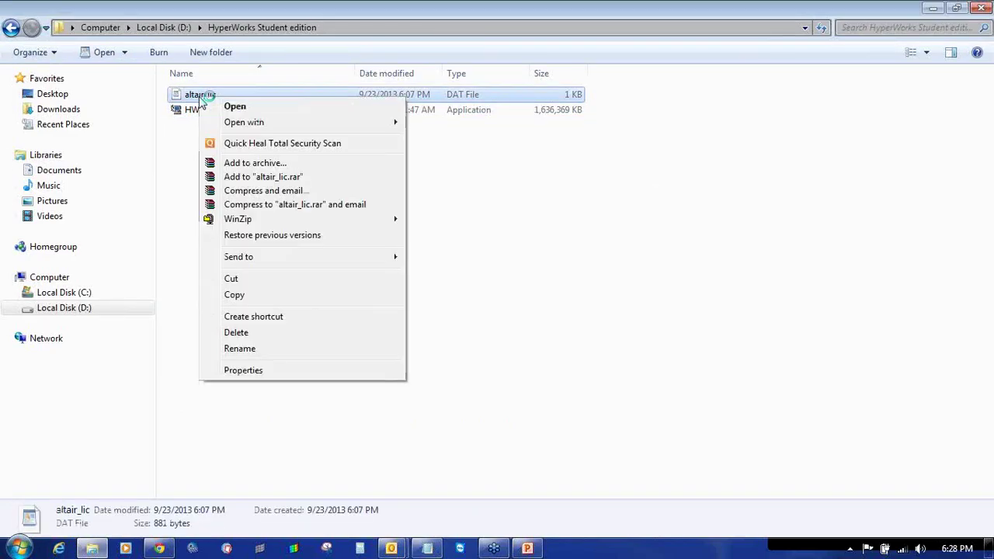
pyautogui.click(235, 295)
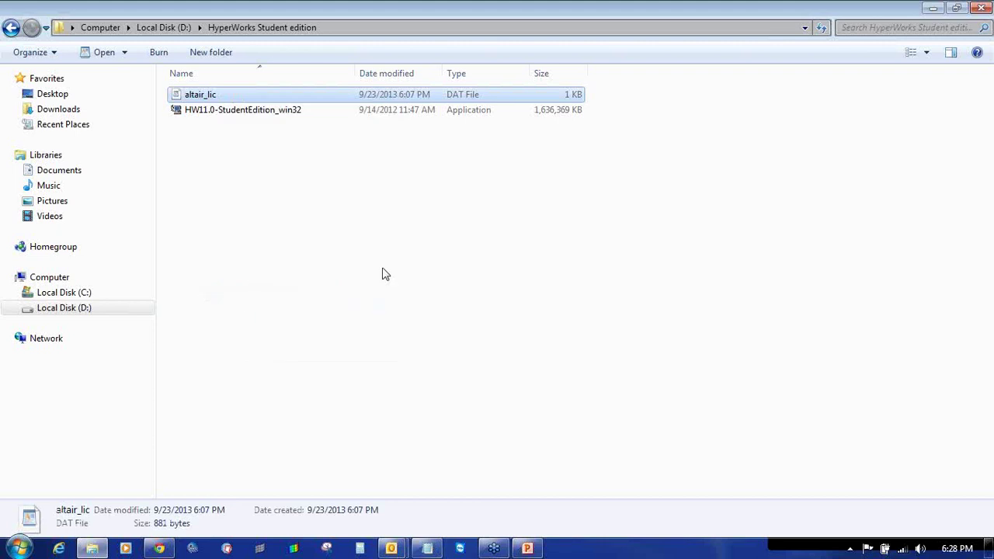
pyautogui.rightClick(190, 97)
pyautogui.click(242, 295)
# - Paste altair_lic into C:\Program Files (x86)\Altair\11.0\security
pyautogui.click(99, 295)
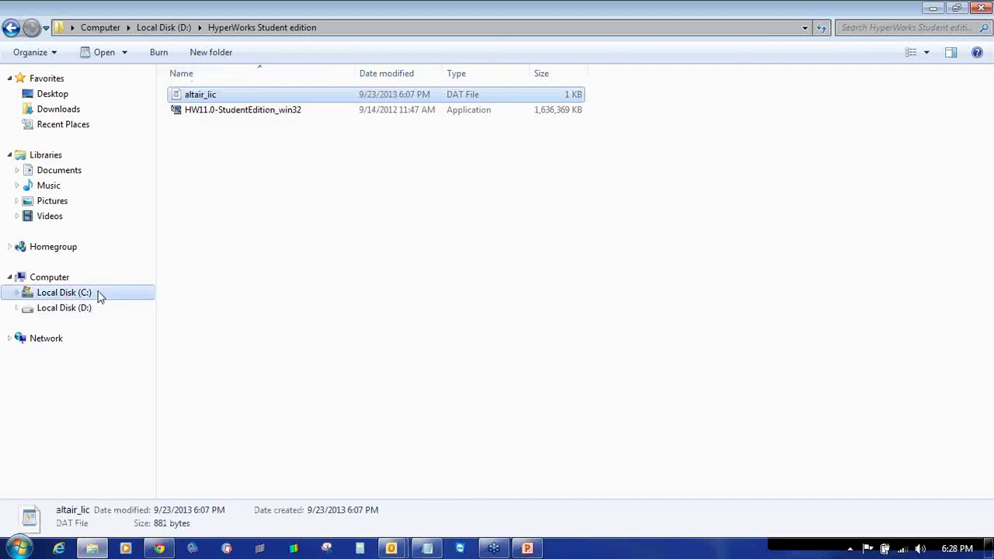
pyautogui.doubleClick(238, 215)
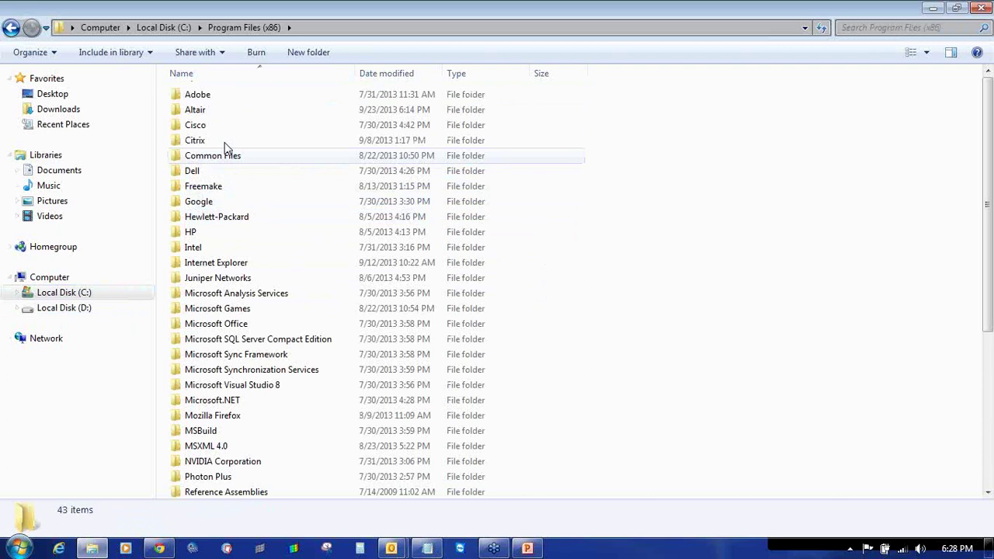
pyautogui.doubleClick(215, 111)
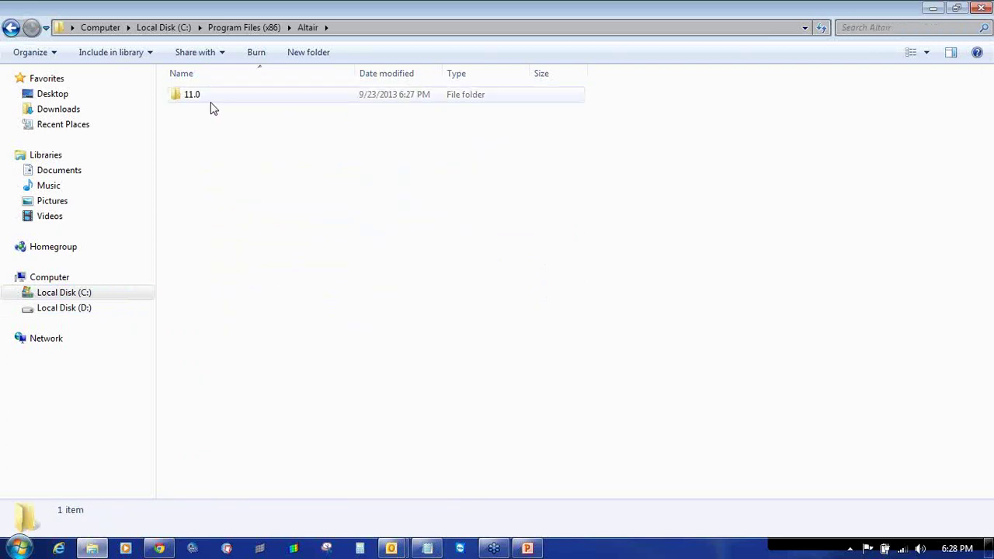
pyautogui.doubleClick(192, 94)
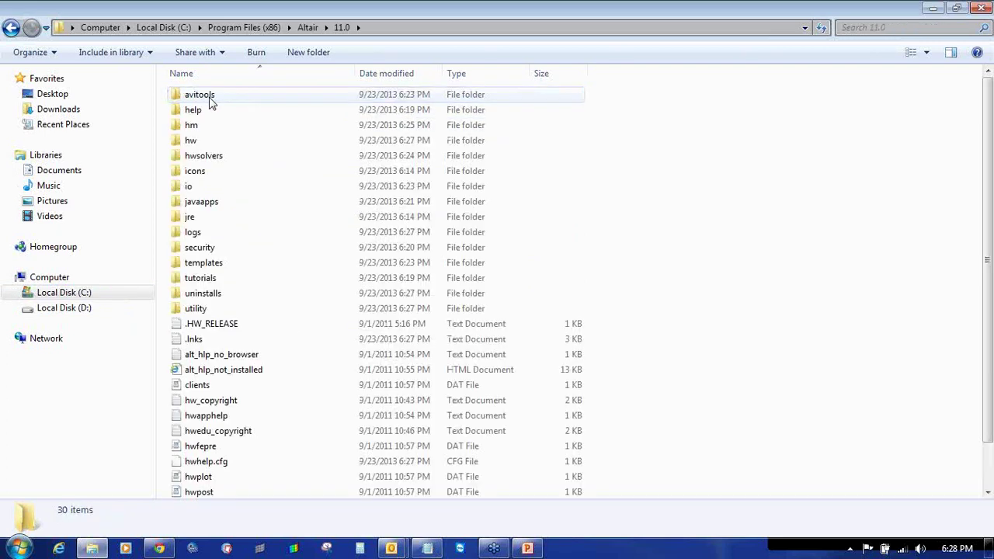
pyautogui.doubleClick(237, 248)
pyautogui.rightClick(234, 249)
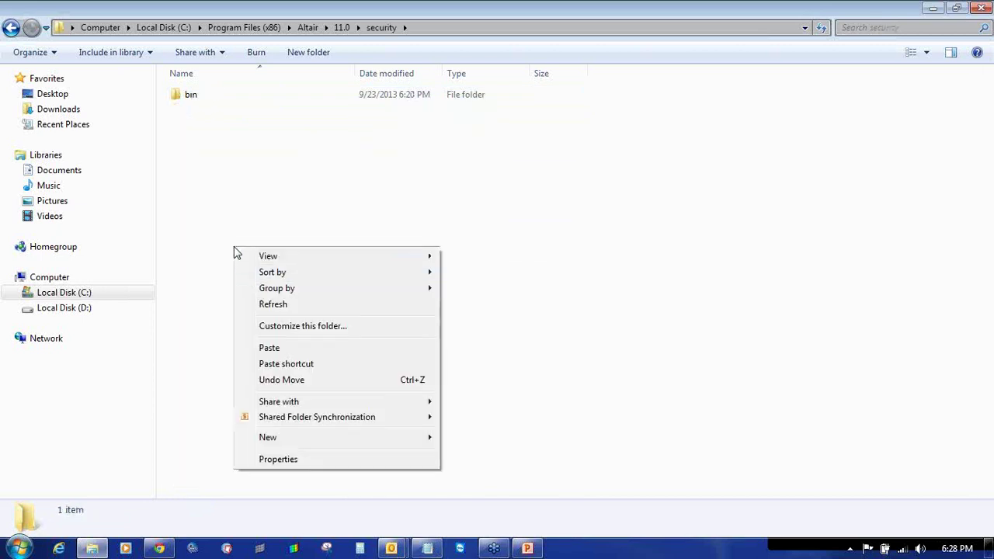
pyautogui.click(269, 347)
pyautogui.click(319, 261)
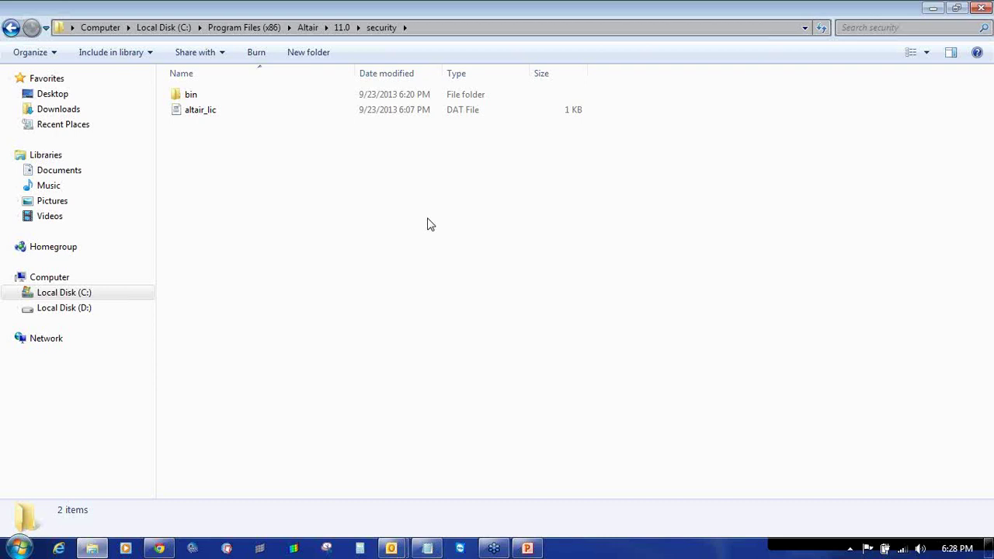
# - Launch HyperWorks from All Programs > Altair HyperWorks 11.0 Student Edition
pyautogui.click(18, 549)
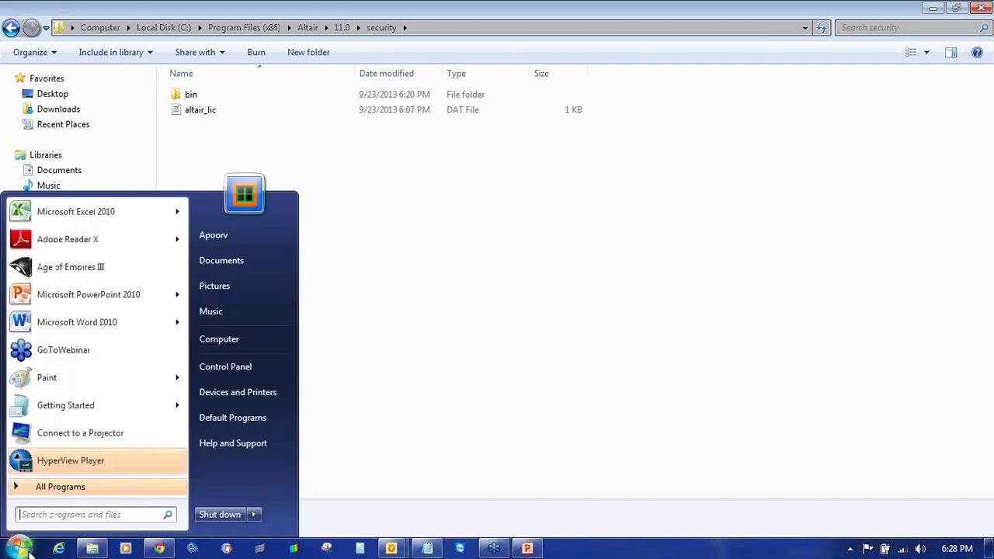
pyautogui.click(95, 487)
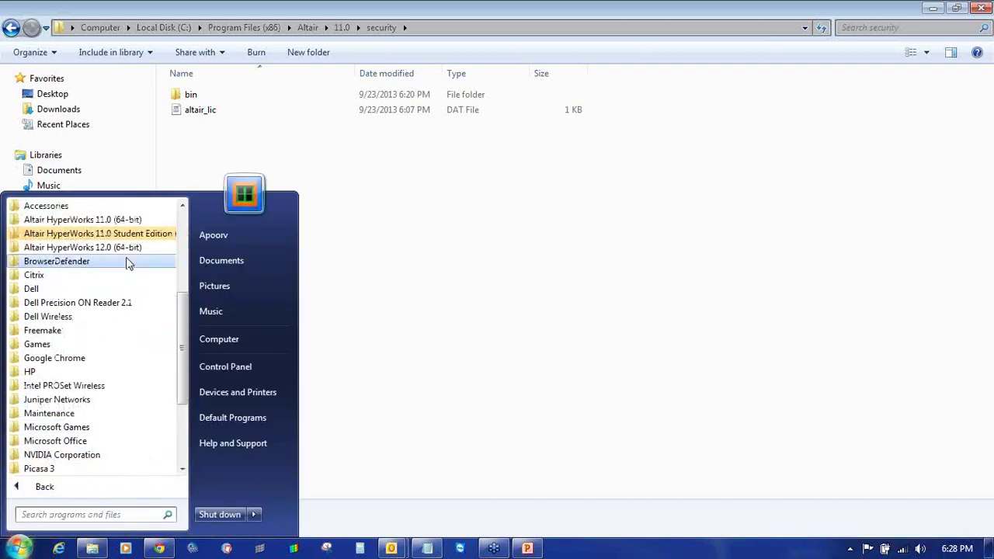
pyautogui.click(93, 235)
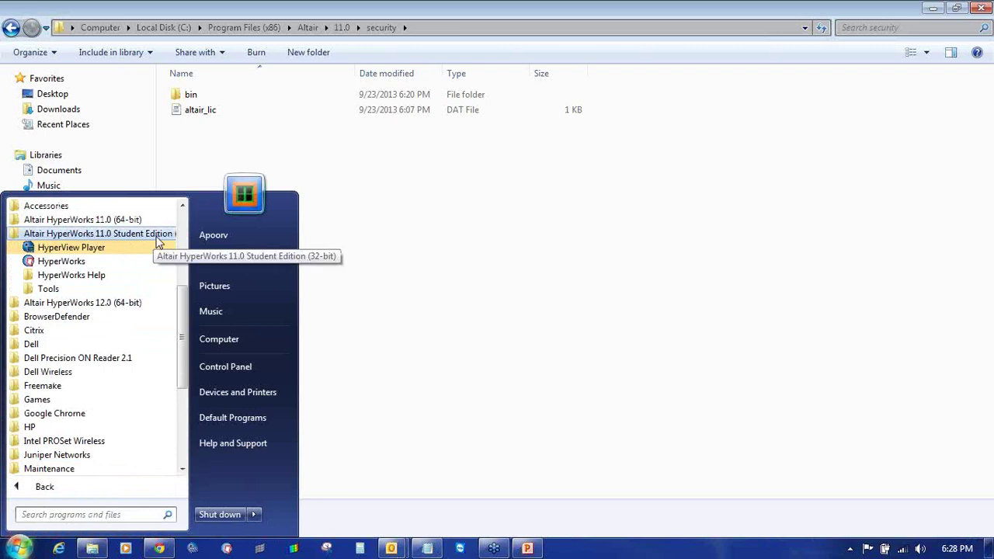
pyautogui.click(130, 261)
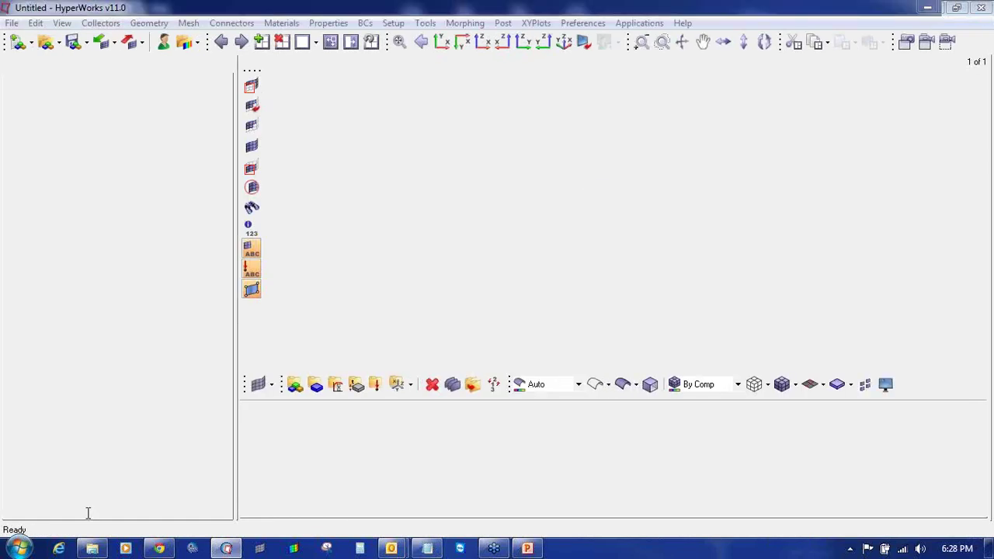
# - Open a Command Prompt and run ipconfig/all to list the network adapter details
pyautogui.press('super')
pyautogui.write('cmd')
pyautogui.press('Return')
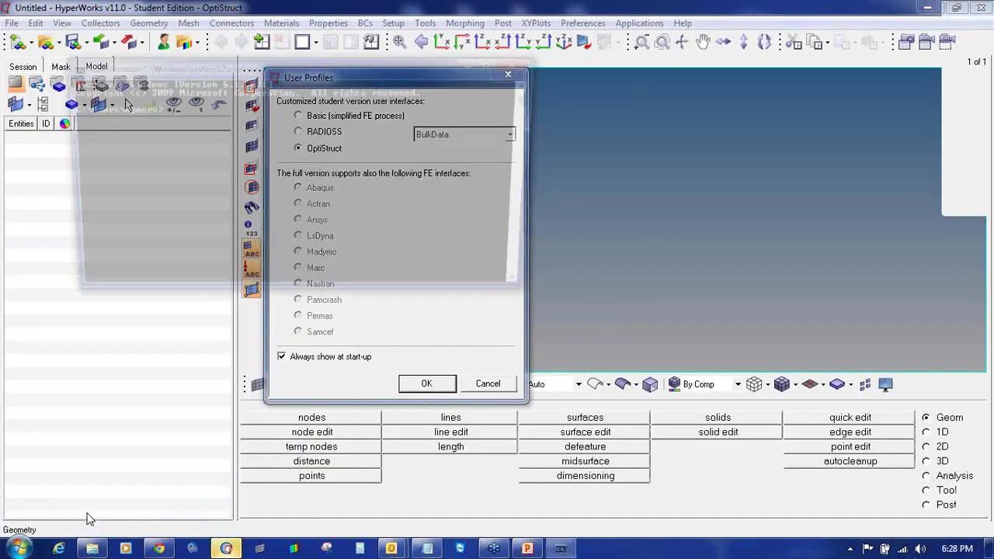
pyautogui.write('ip')
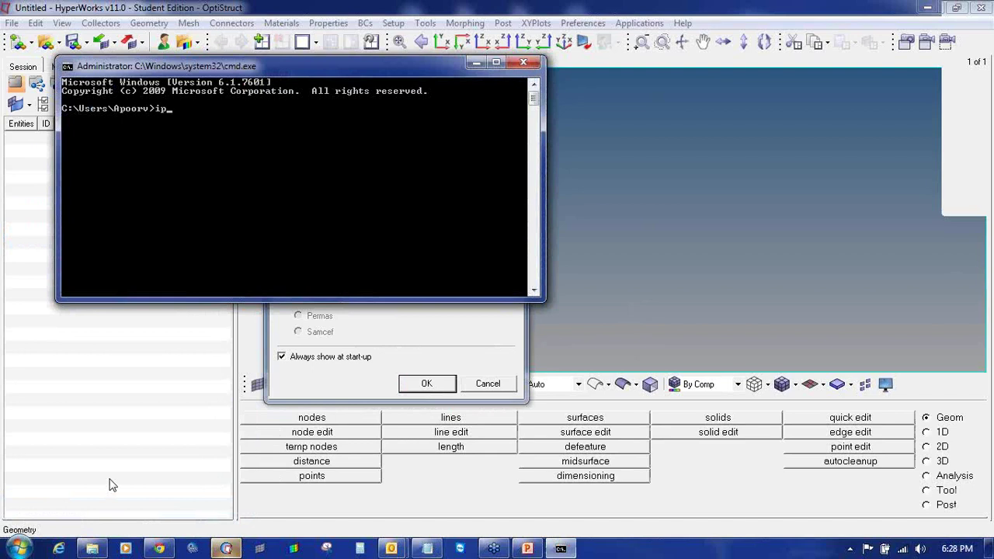
pyautogui.write('config/all')
pyautogui.press('Return')
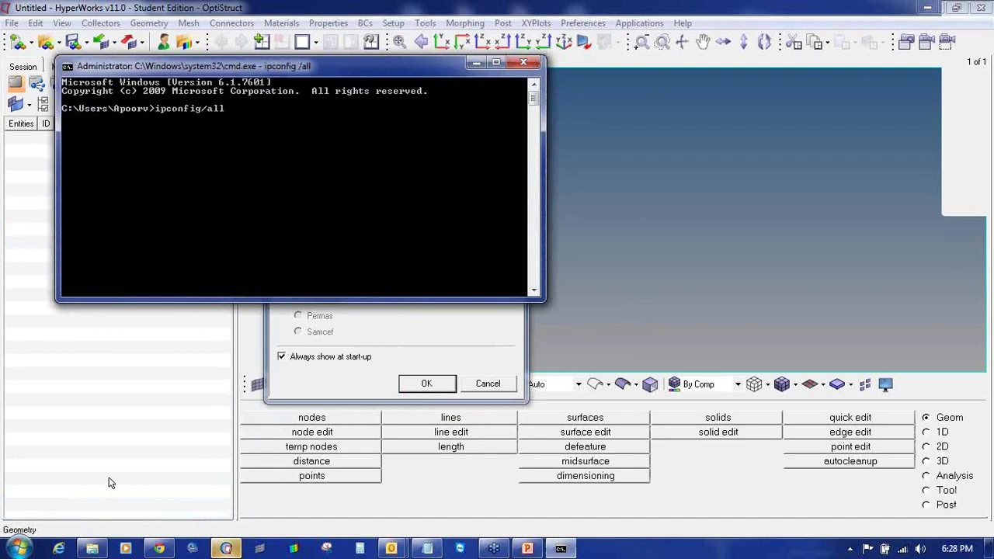
pyautogui.moveTo(533, 283); pyautogui.dragTo(542, 104)
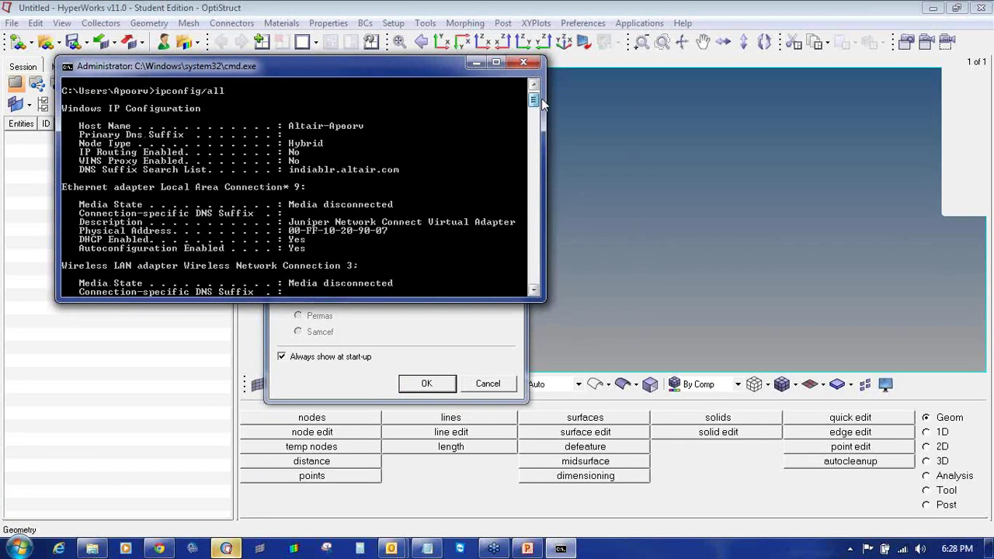
# - Compare altair_lic's ETHERNET value with the adapter's Physical Address, then close the Command Prompt
pyautogui.click(92, 548)
pyautogui.doubleClick(223, 112)
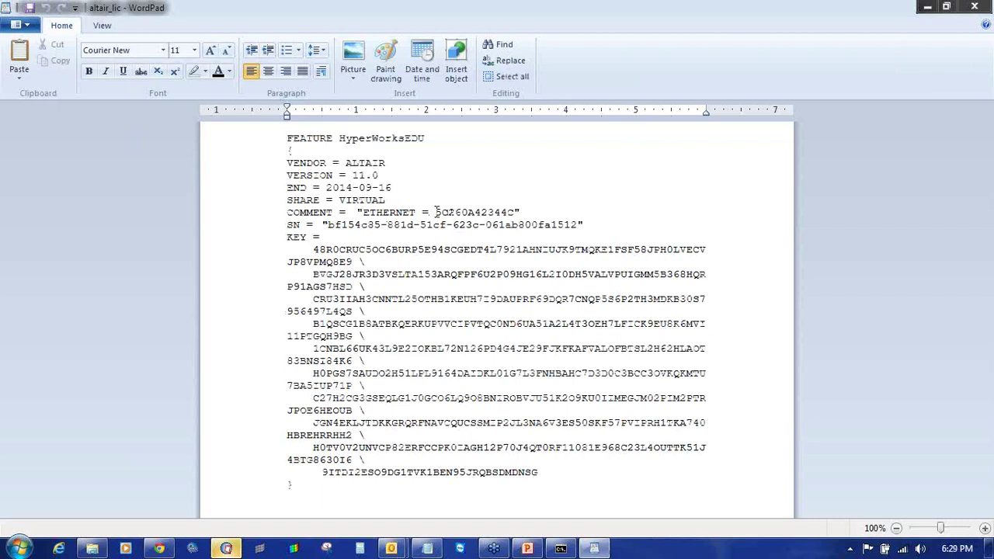
pyautogui.moveTo(437, 211); pyautogui.dragTo(509, 212)
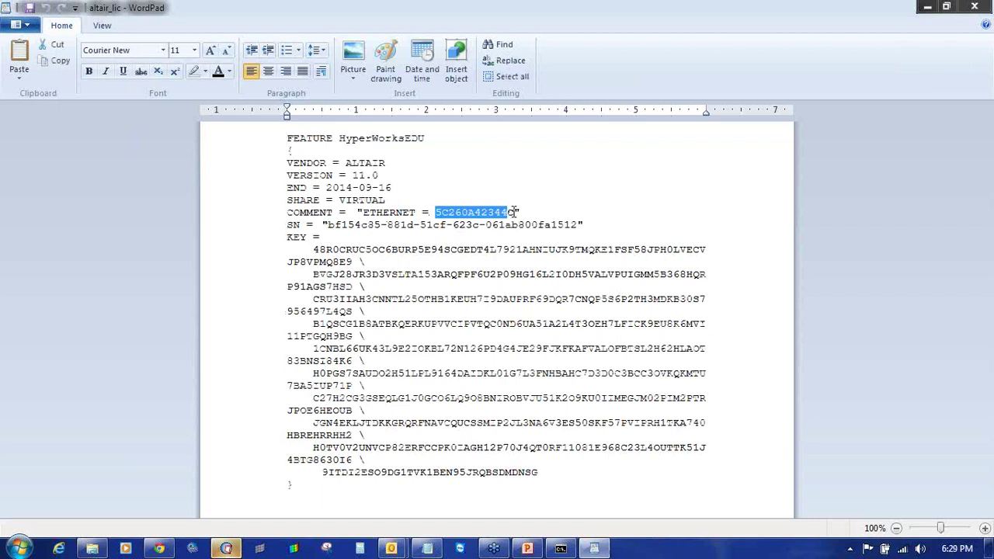
pyautogui.click(561, 549)
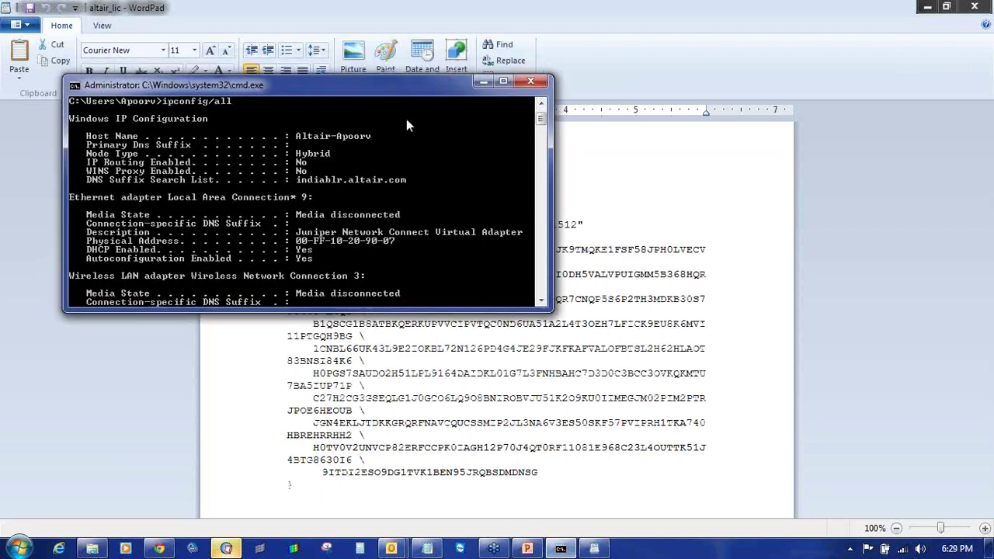
pyautogui.moveTo(374, 85); pyautogui.dragTo(590, 252)
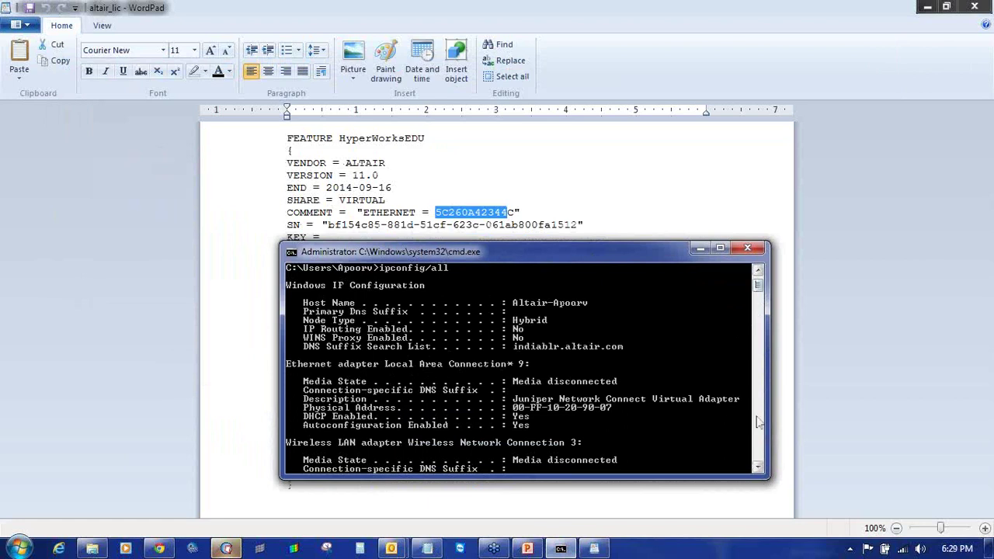
pyautogui.click(759, 469)
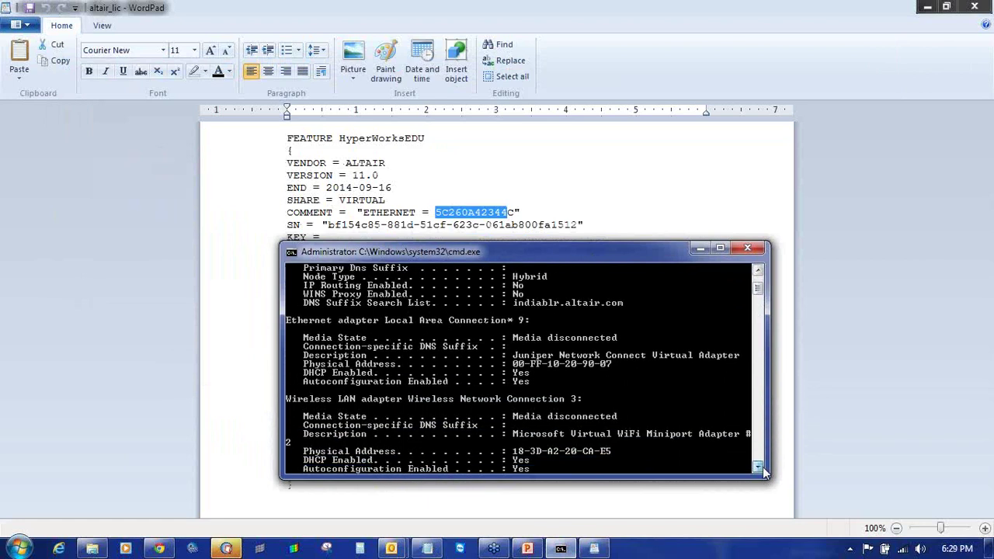
pyautogui.moveTo(759, 469); pyautogui.dragTo(760, 469)
pyautogui.scroll(-2, 507, 388)
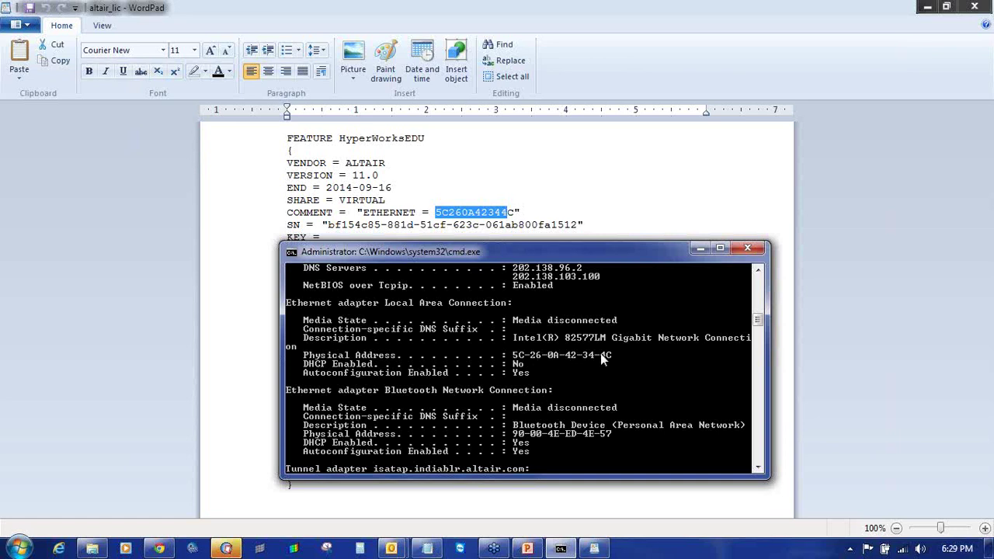
pyautogui.click(748, 248)
# - Confirm the RADIOSS user profile in HyperWorks, then close the application
pyautogui.click(227, 549)
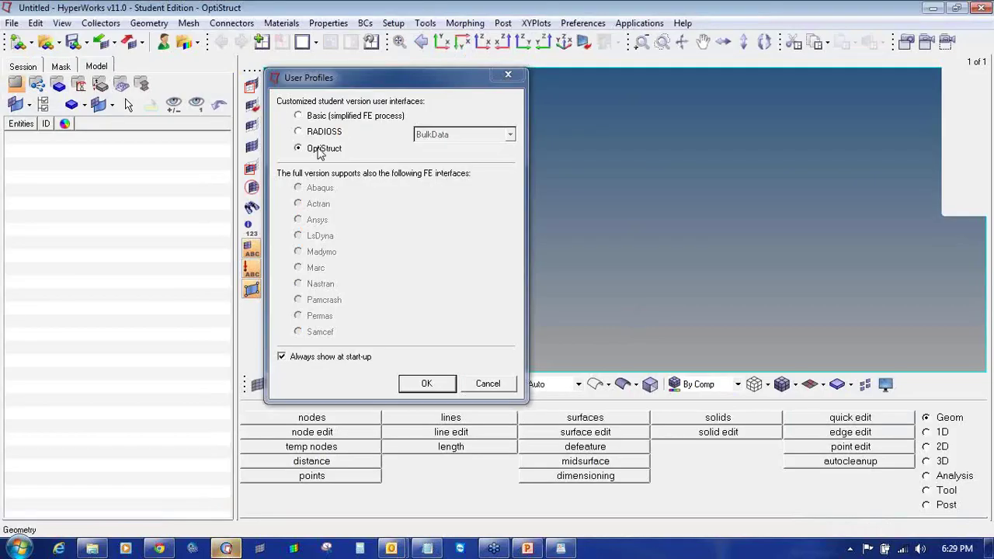
pyautogui.click(315, 115)
pyautogui.click(315, 132)
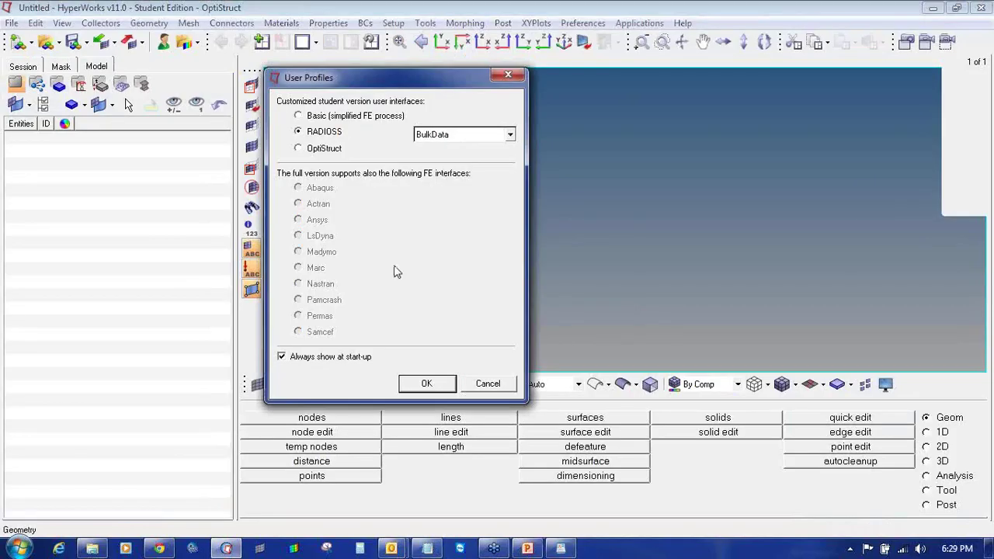
pyautogui.click(432, 392)
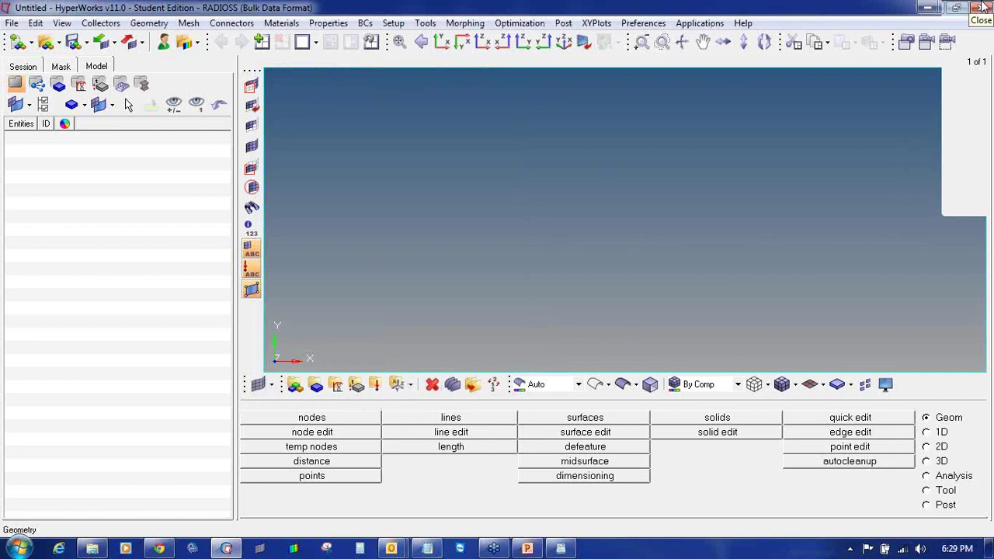
pyautogui.click(983, 7)
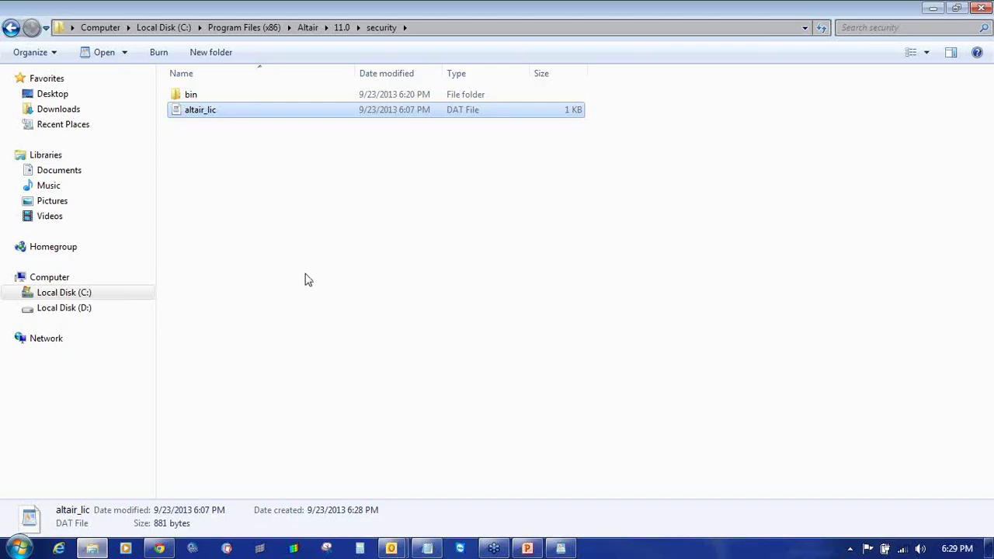
# - Return to Program Files (x86), check the Altair folder's properties, and copy the Altair folder
pyautogui.click(307, 280)
pyautogui.click(11, 27)
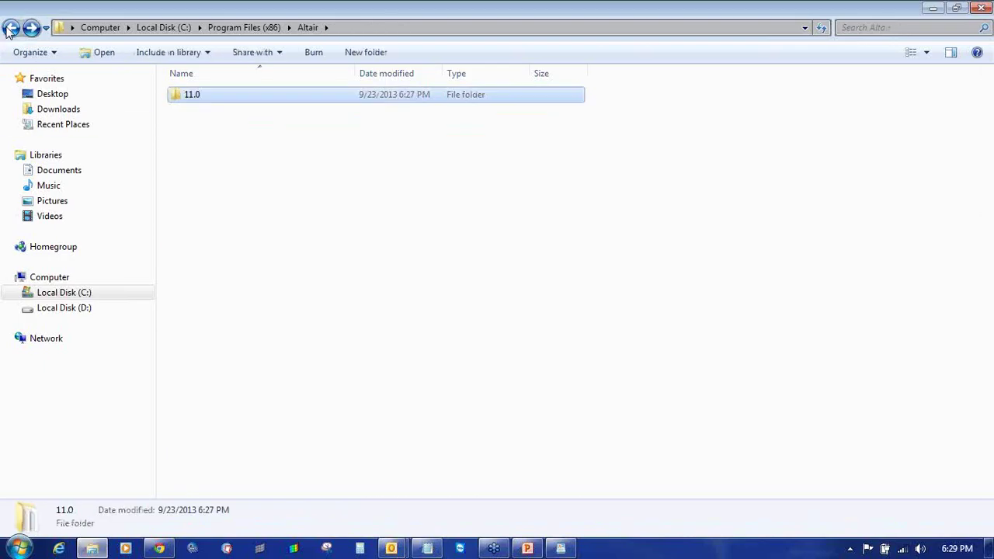
pyautogui.click(11, 27)
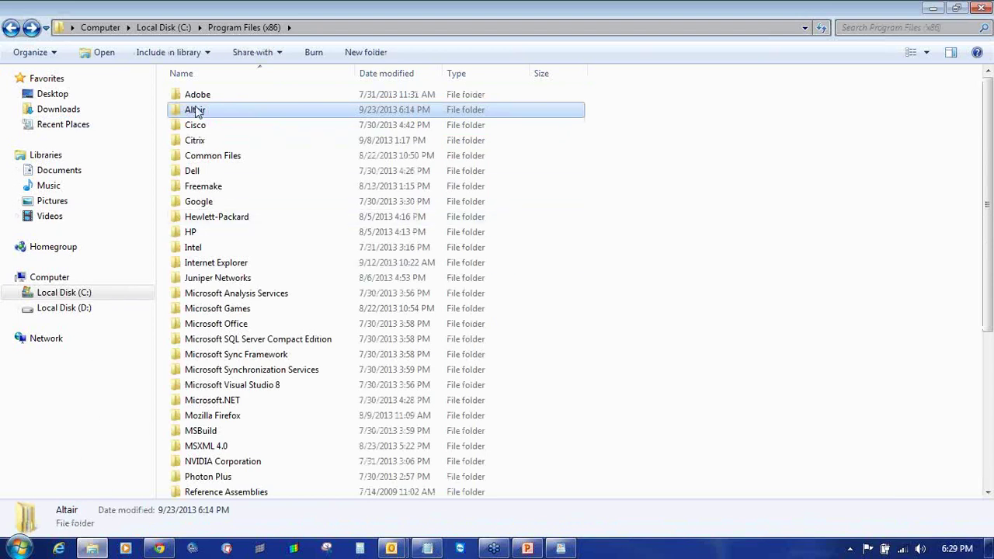
pyautogui.rightClick(196, 111)
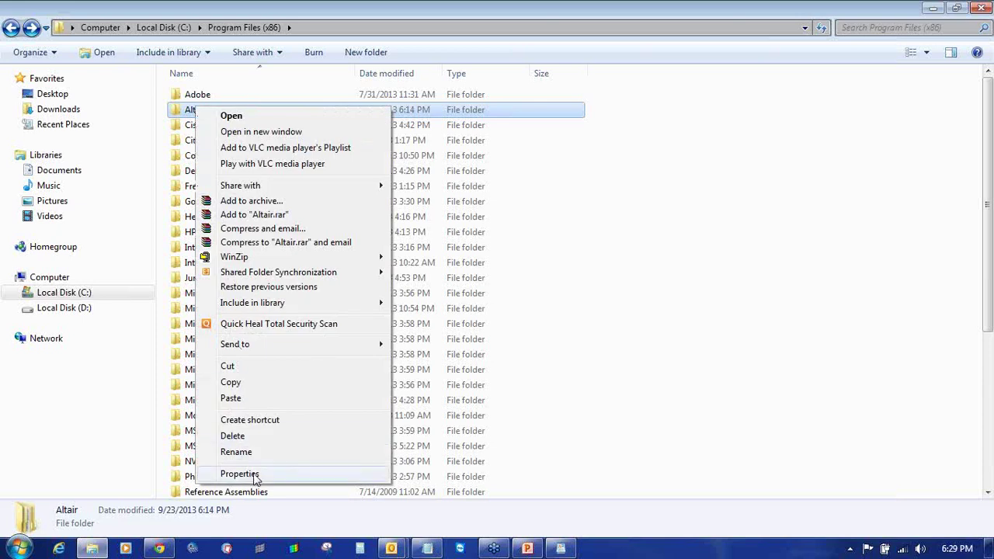
pyautogui.click(255, 476)
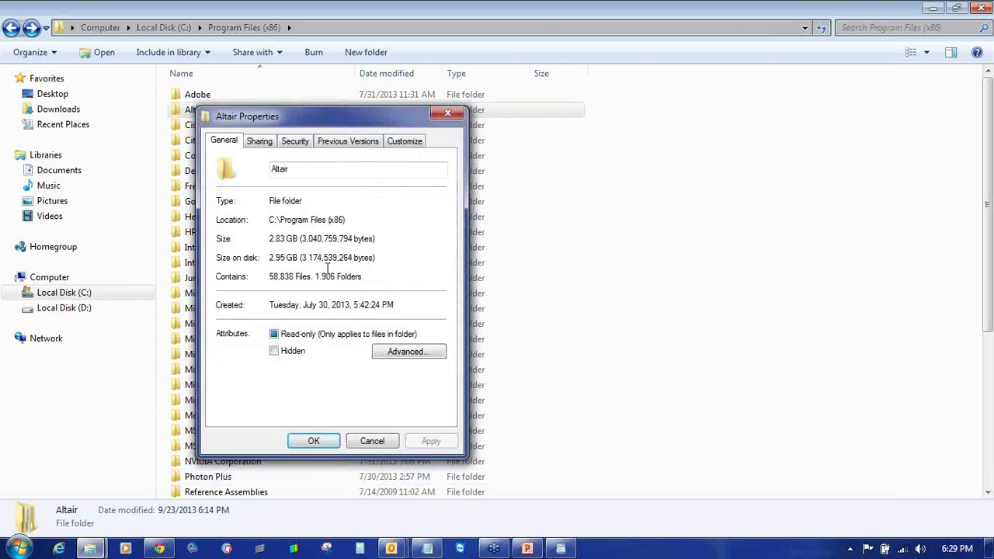
pyautogui.click(447, 113)
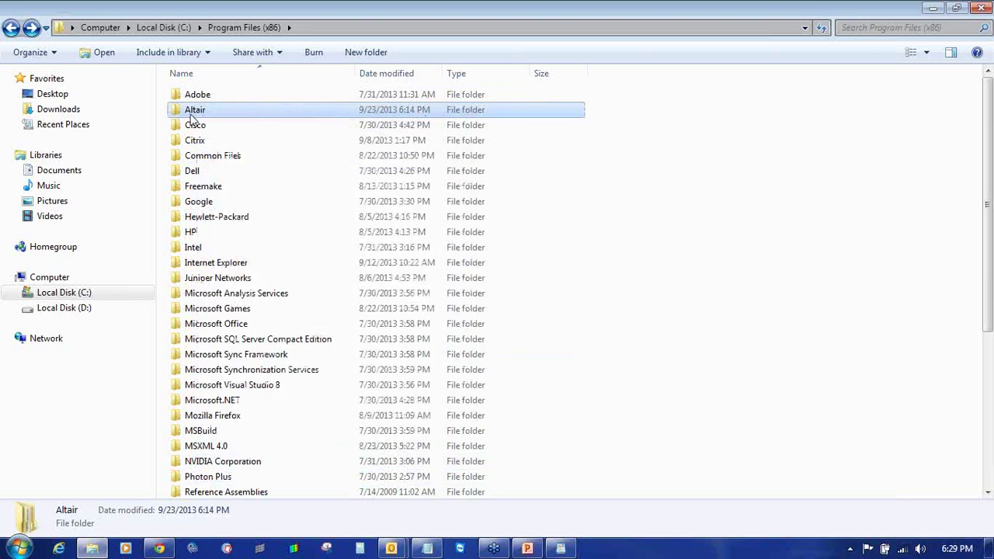
pyautogui.rightClick(195, 113)
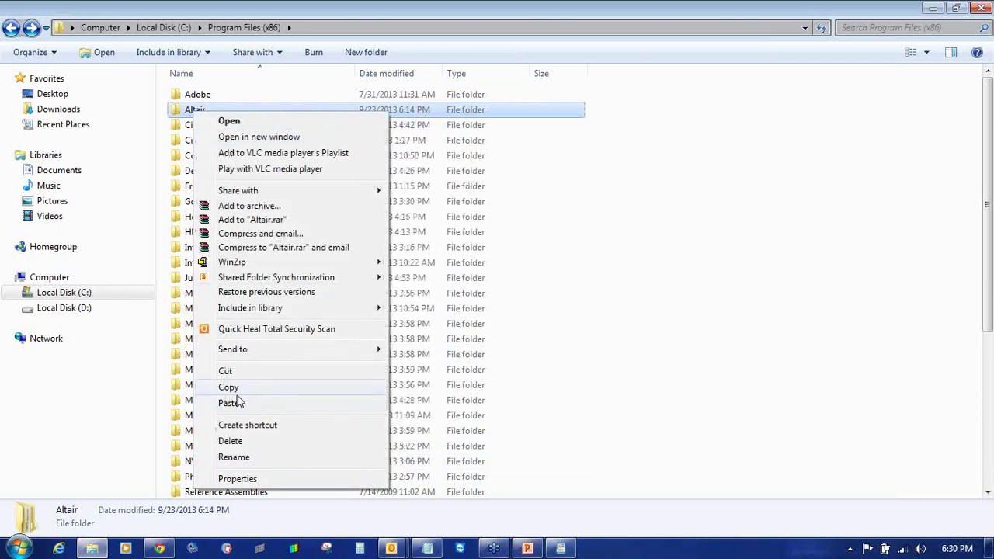
pyautogui.click(257, 383)
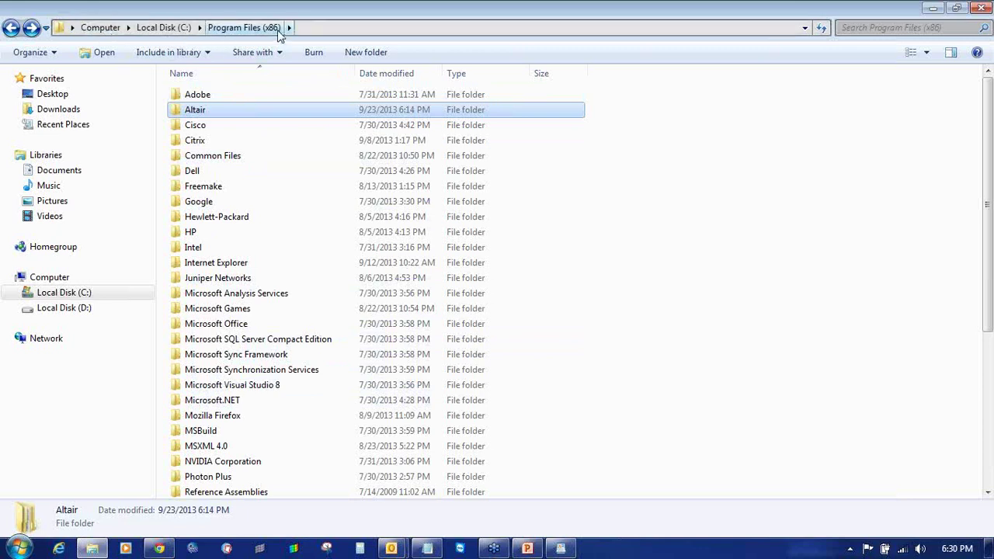
# - Browse to Altair\11.0\hm\bin\win32, group files by Type, and select hmopengl
pyautogui.doubleClick(211, 117)
pyautogui.doubleClick(203, 98)
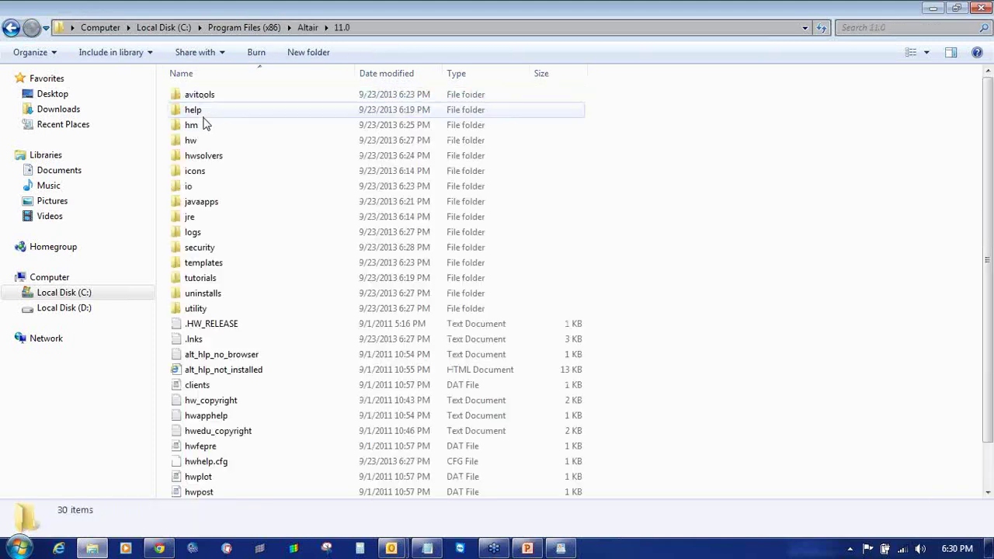
pyautogui.doubleClick(206, 249)
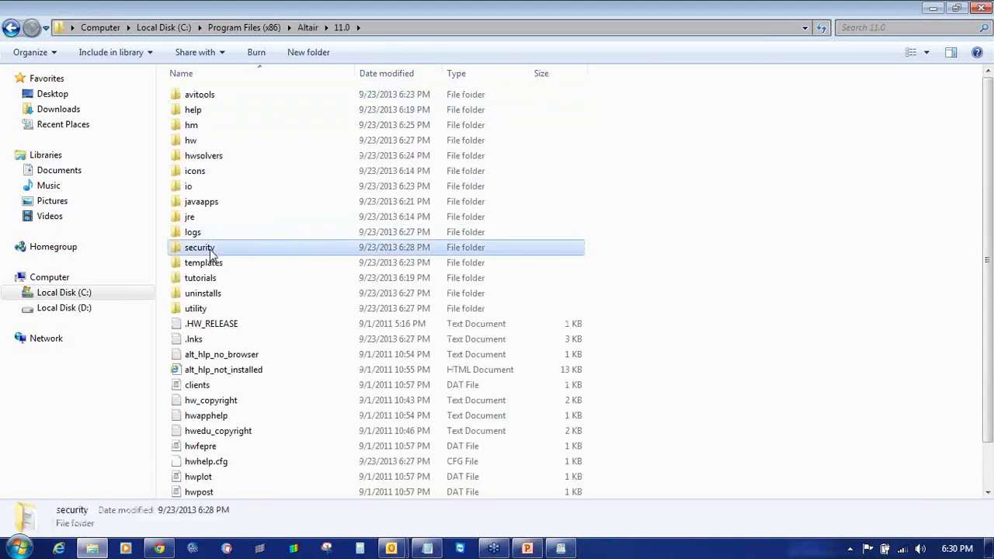
pyautogui.click(11, 28)
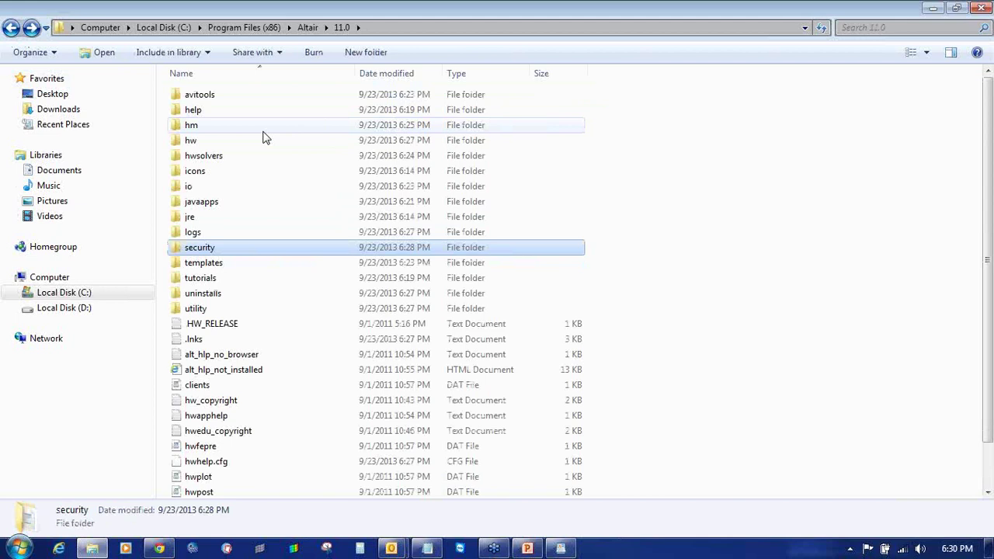
pyautogui.doubleClick(263, 129)
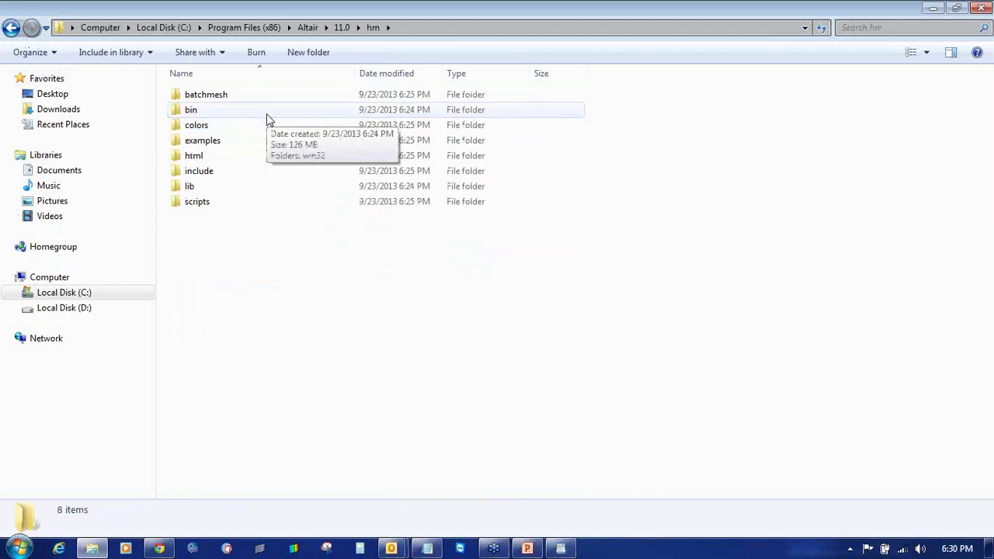
pyautogui.press('BackSpace')
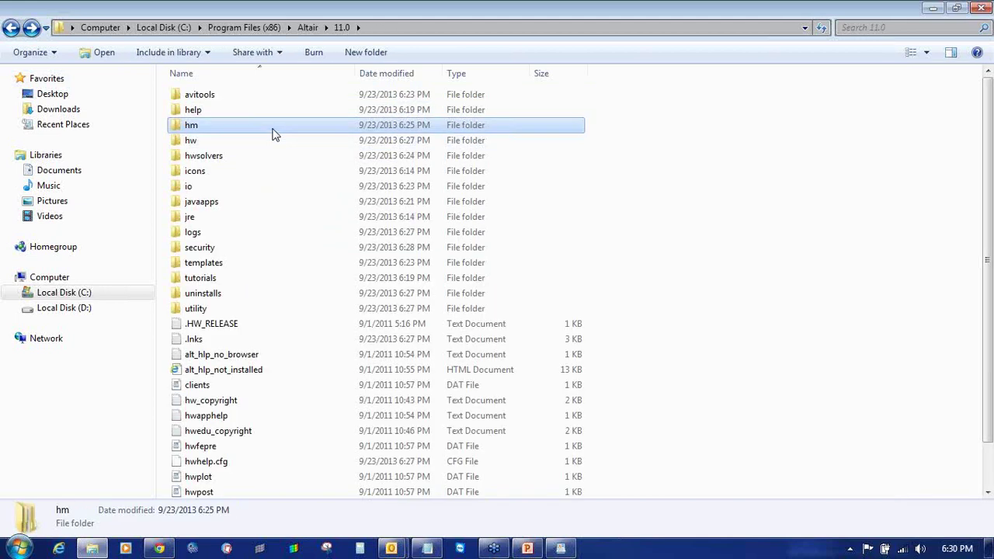
pyautogui.doubleClick(272, 132)
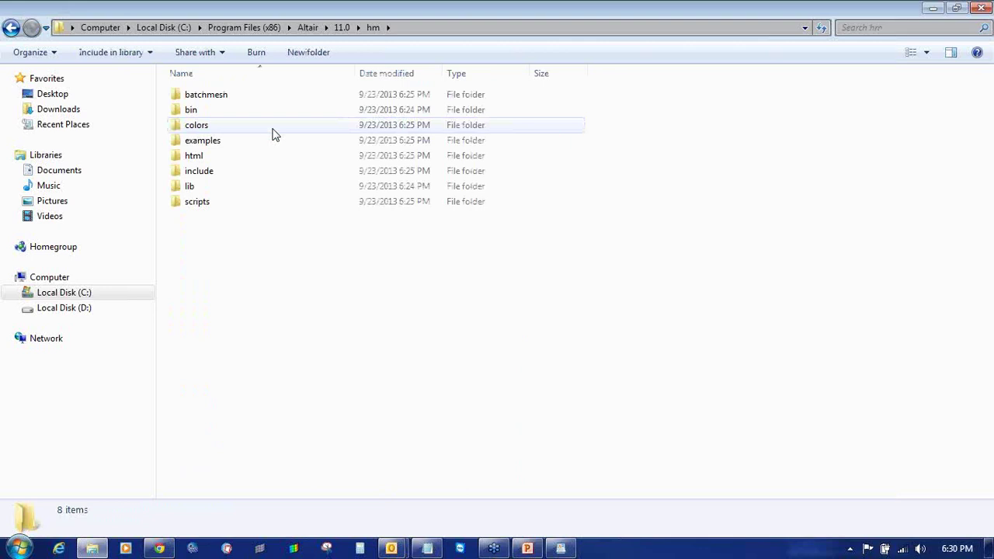
pyautogui.doubleClick(276, 114)
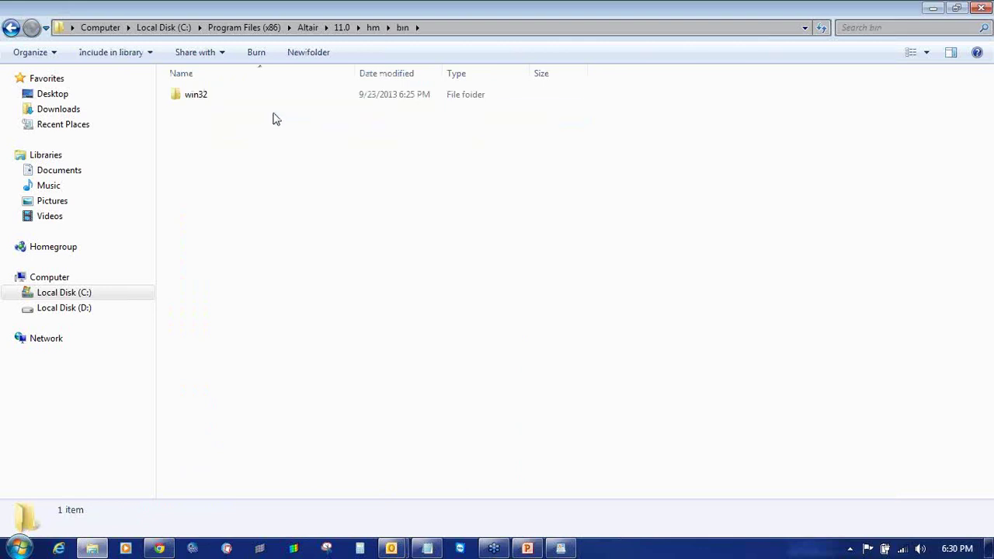
pyautogui.doubleClick(267, 105)
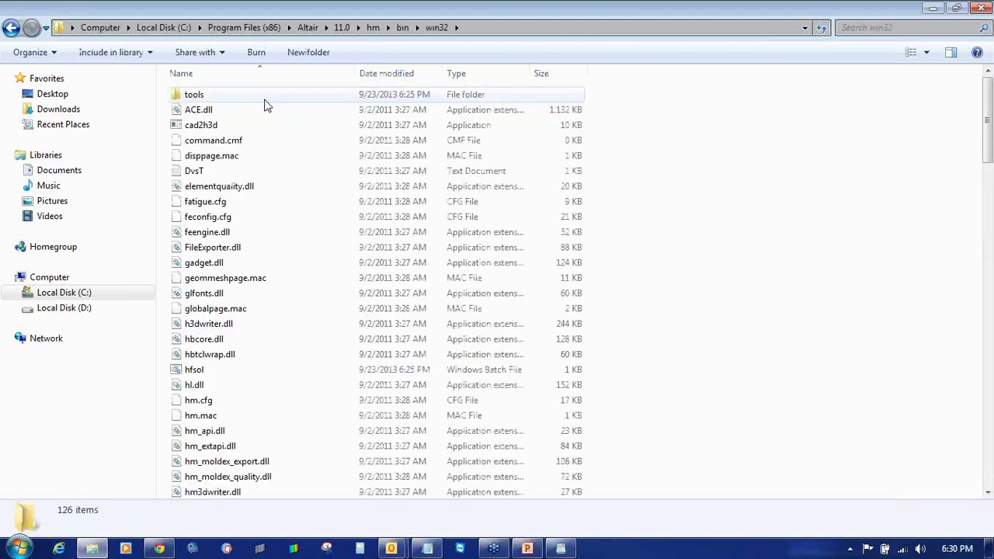
pyautogui.click(471, 73)
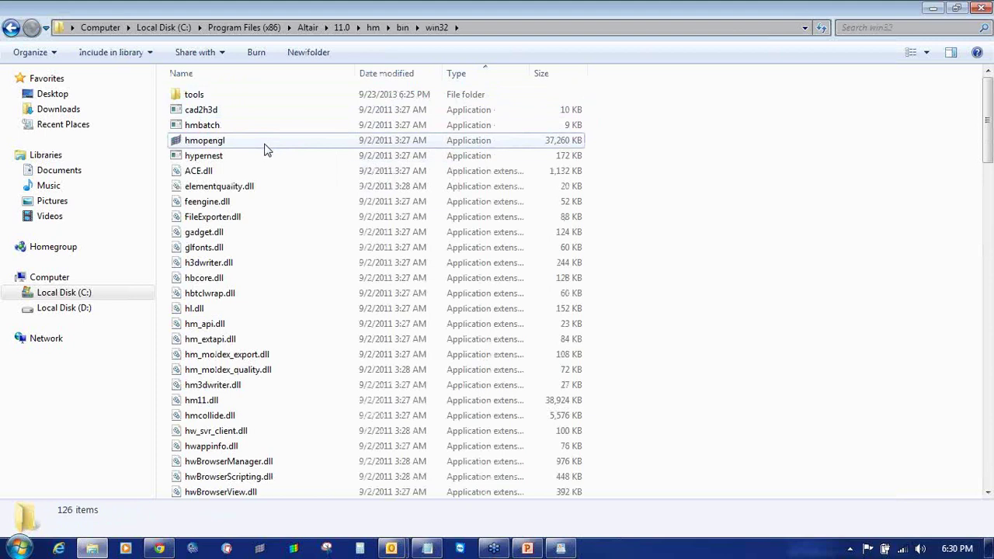
pyautogui.click(264, 141)
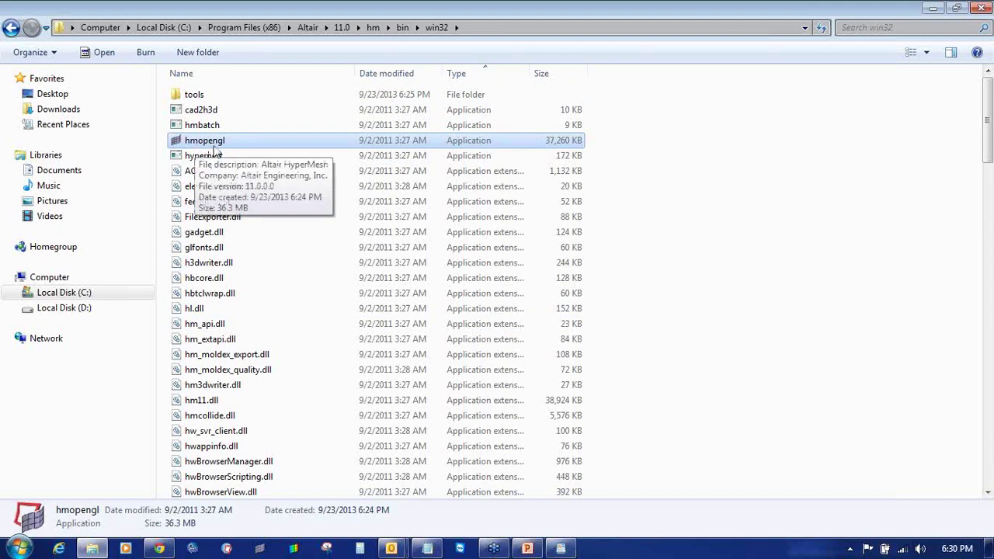
# - Launch hmopengl and dismiss its five missing external reader messages
pyautogui.doubleClick(215, 146)
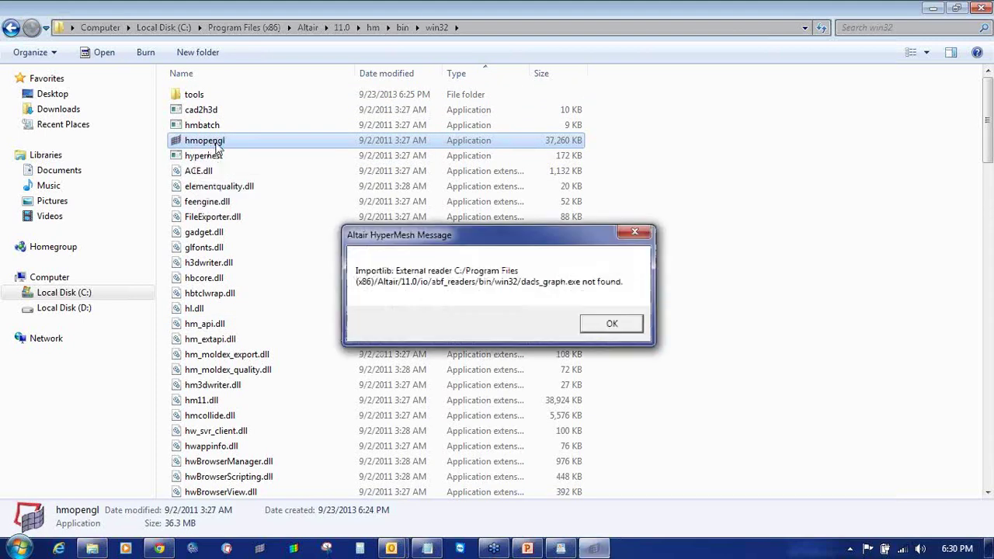
pyautogui.click(589, 327)
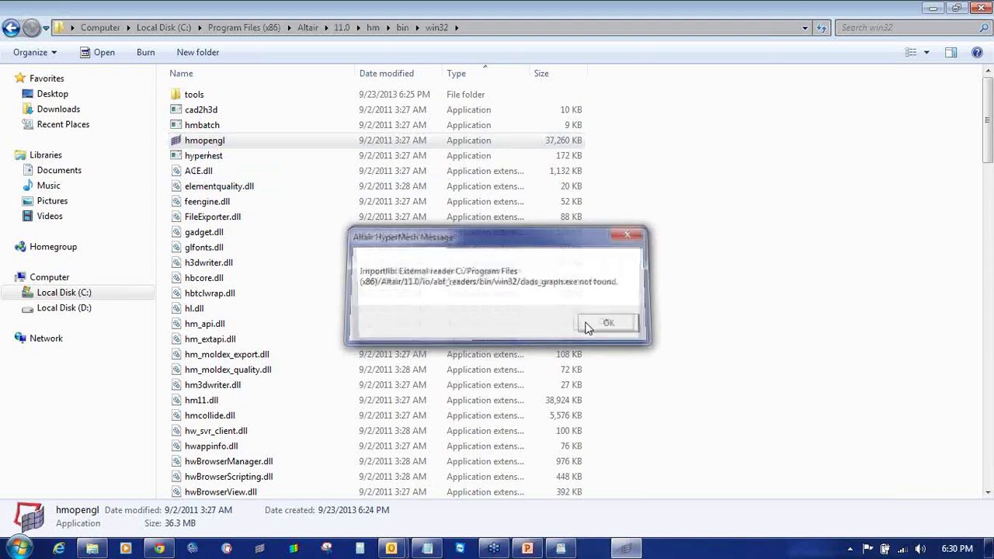
pyautogui.click(606, 326)
pyautogui.click(609, 326)
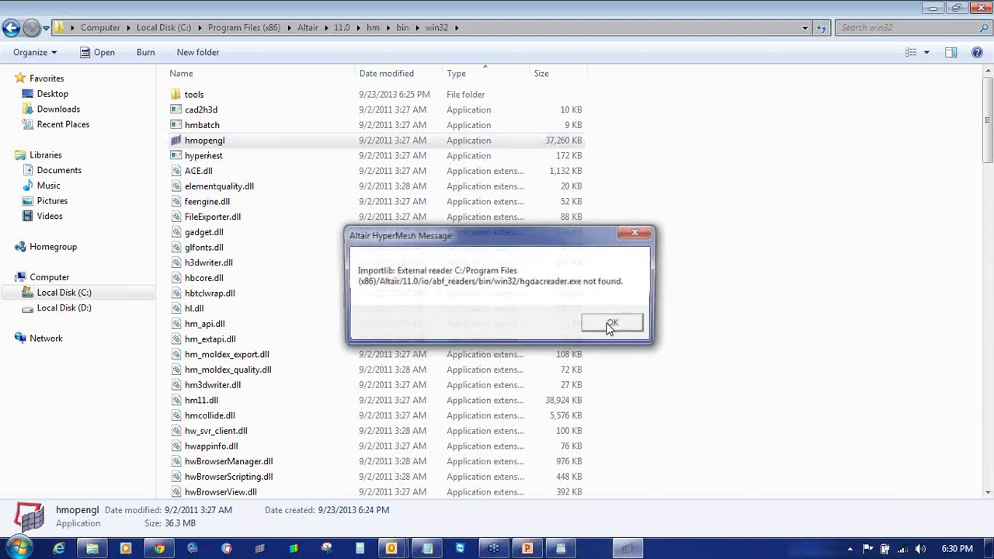
pyautogui.click(609, 326)
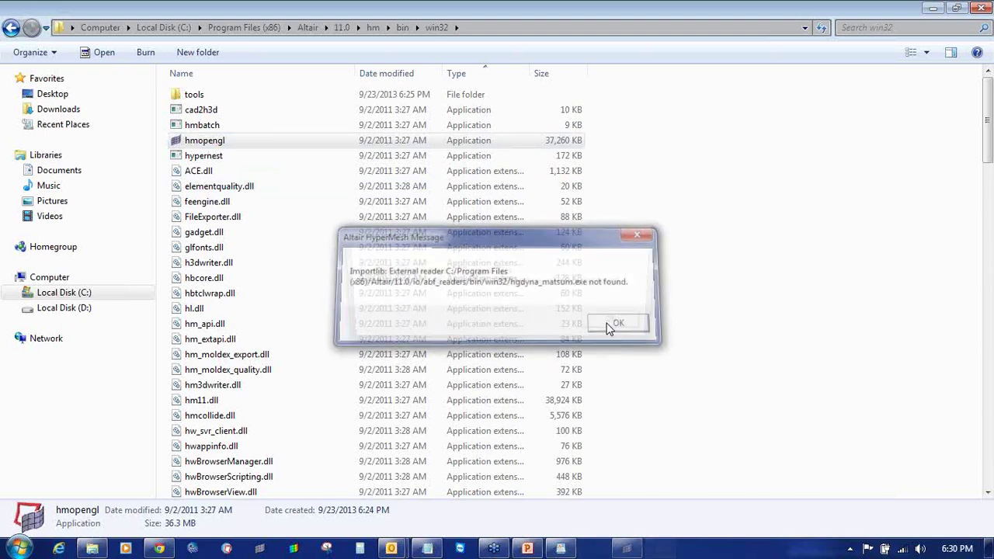
pyautogui.click(610, 326)
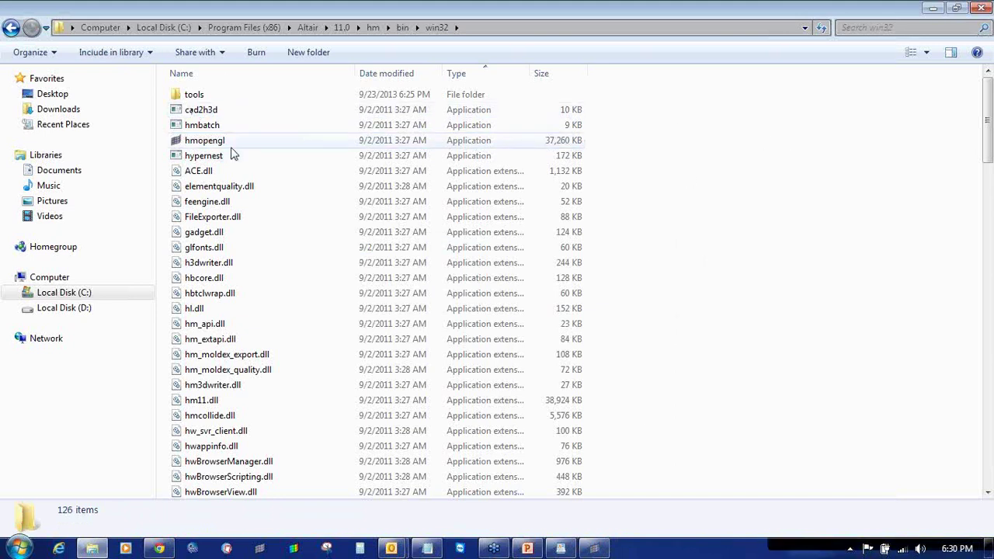
# - Browse to Altair\11.0\hw\bin\win32, sort by Type, and scroll to find the hw application
pyautogui.click(10, 27)
pyautogui.click(10, 27)
pyautogui.click(11, 27)
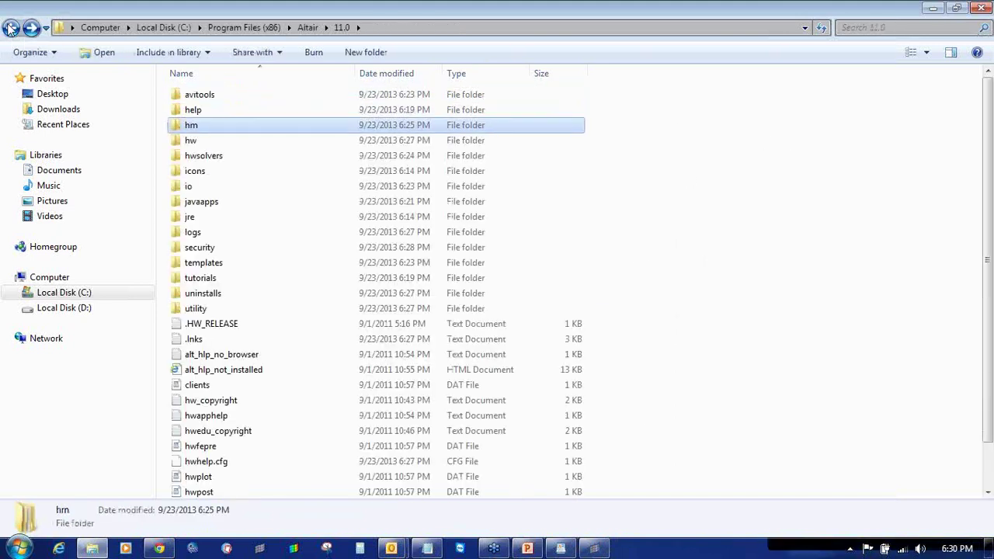
pyautogui.doubleClick(217, 142)
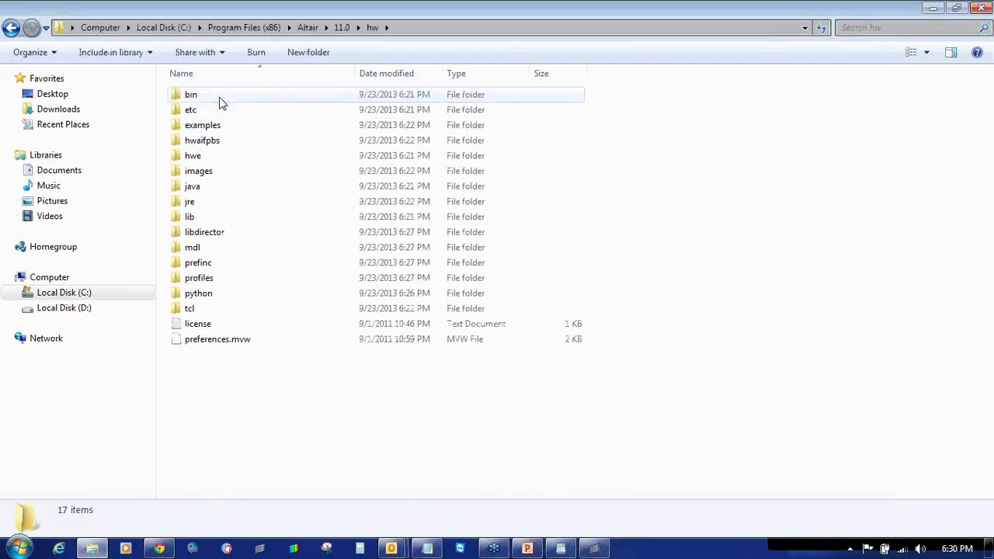
pyautogui.doubleClick(218, 99)
pyautogui.doubleClick(220, 102)
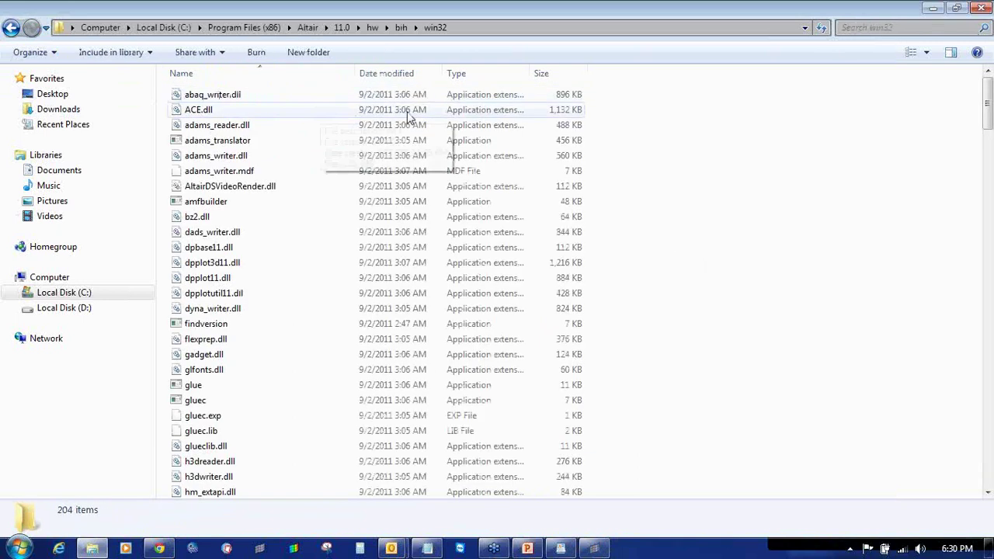
pyautogui.click(472, 77)
pyautogui.click(473, 77)
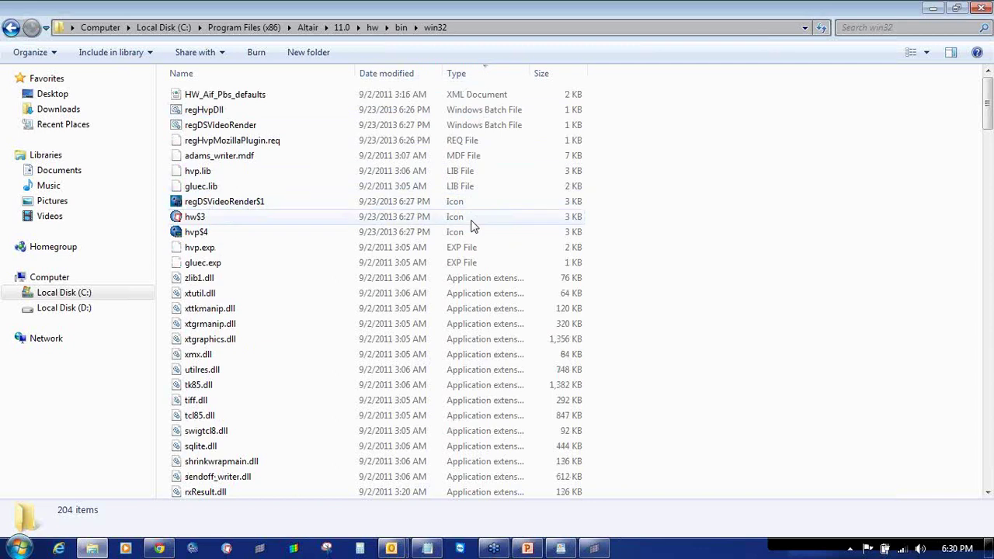
pyautogui.click(482, 277)
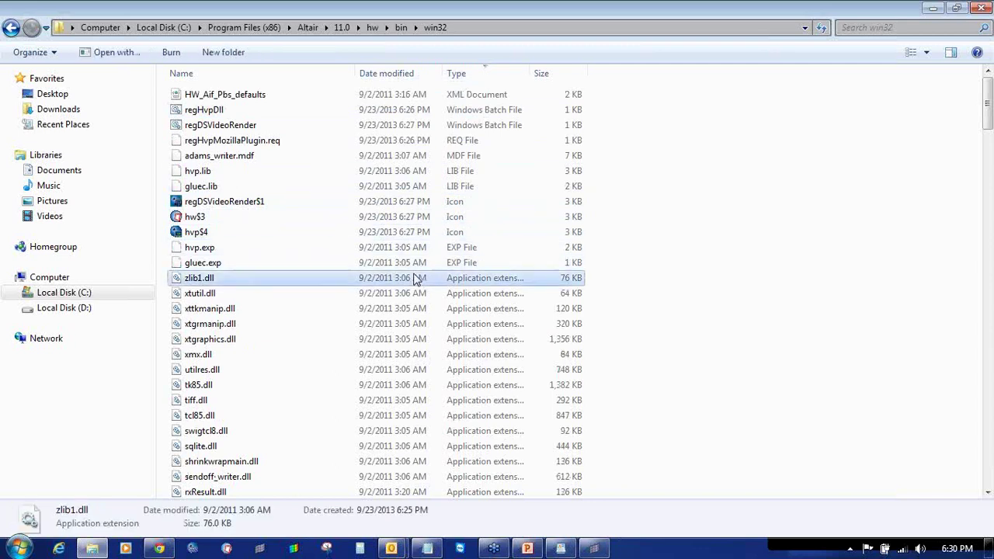
pyautogui.click(471, 74)
pyautogui.click(471, 74)
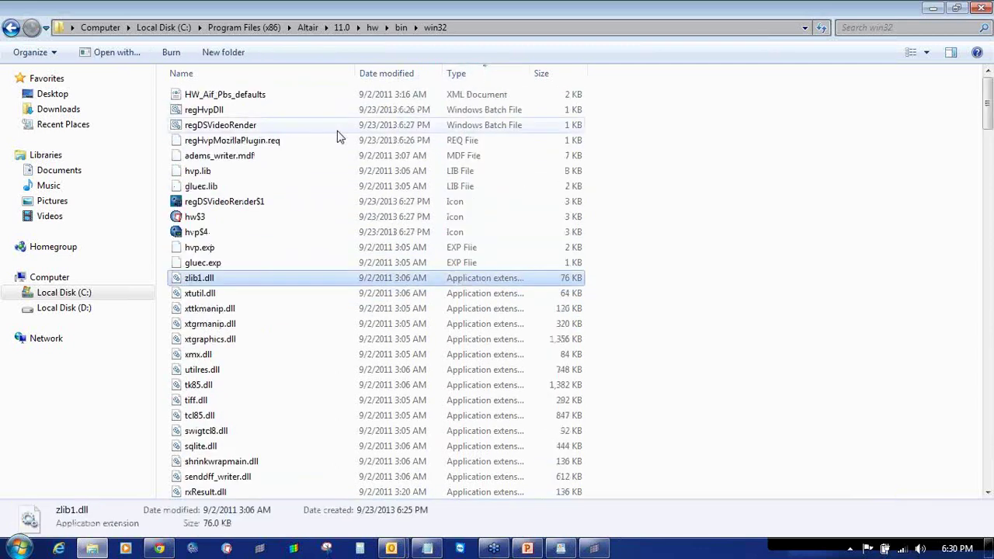
pyautogui.scroll(-5, 344, 225)
pyautogui.scroll(-12, 344, 229)
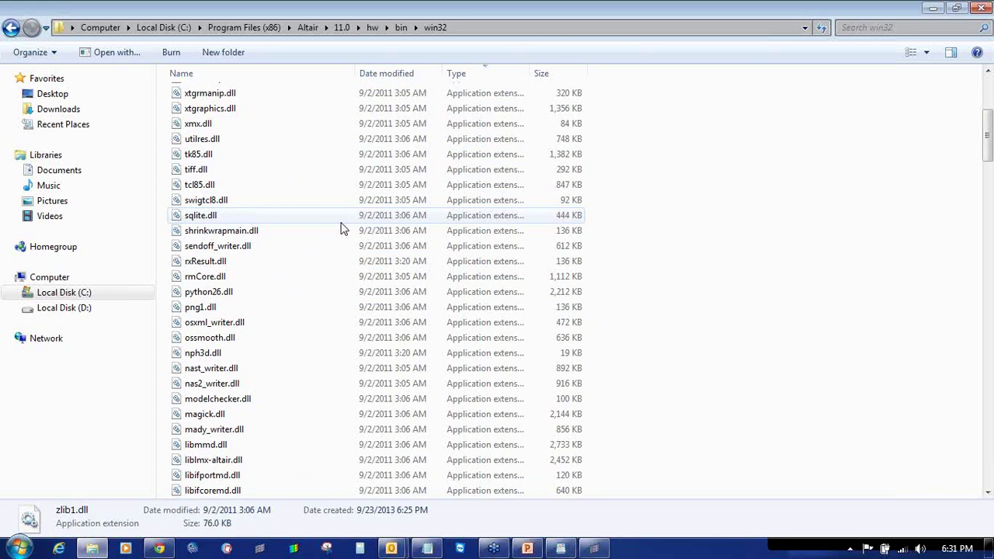
pyautogui.scroll(-18, 344, 229)
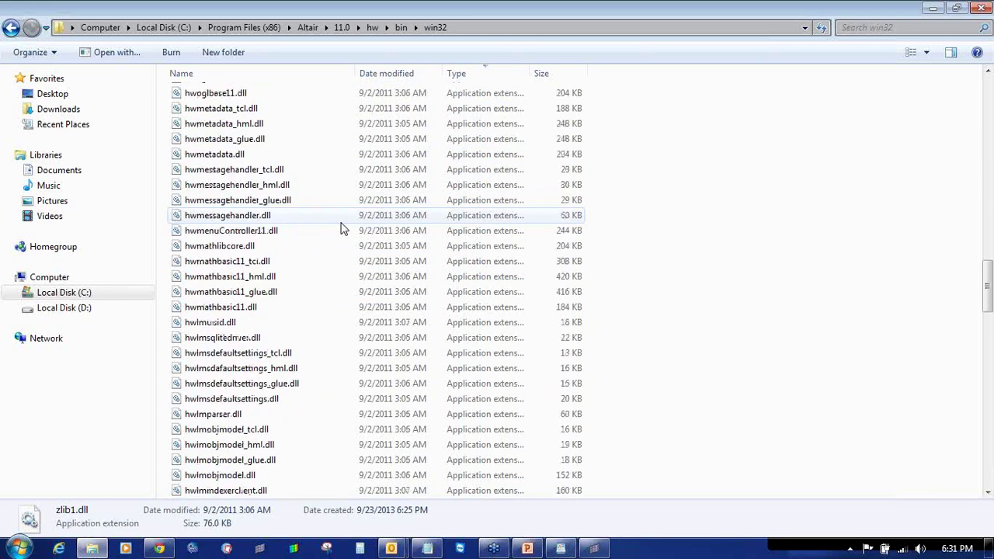
pyautogui.scroll(-2, 344, 229)
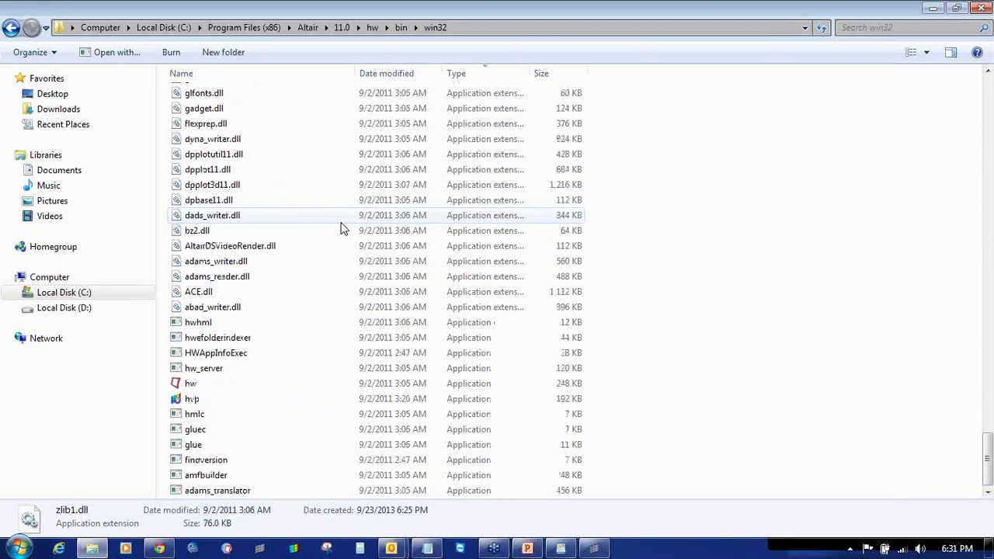
# - Launch hw and dismiss its external reader not-found errors, including hgdyna_swforc
pyautogui.doubleClick(281, 392)
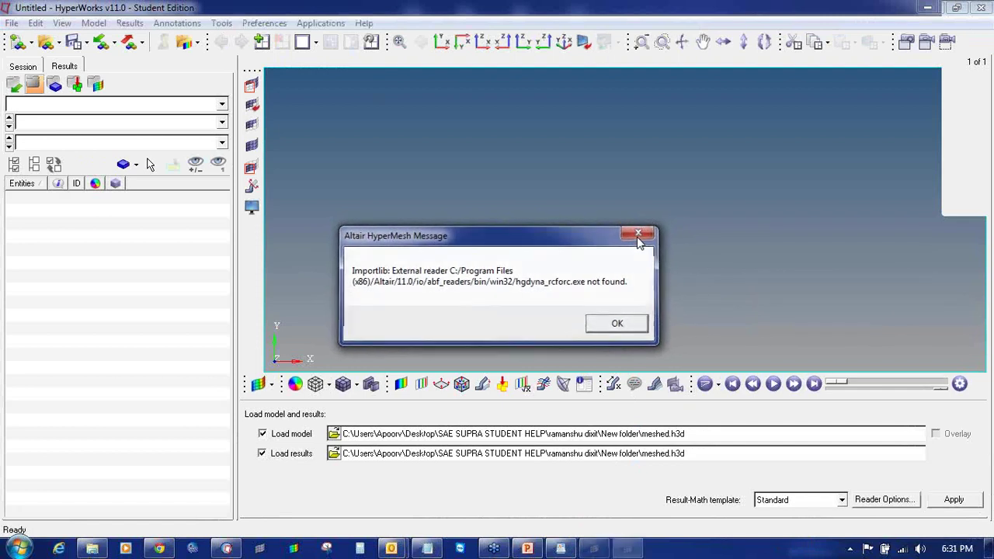
pyautogui.click(636, 236)
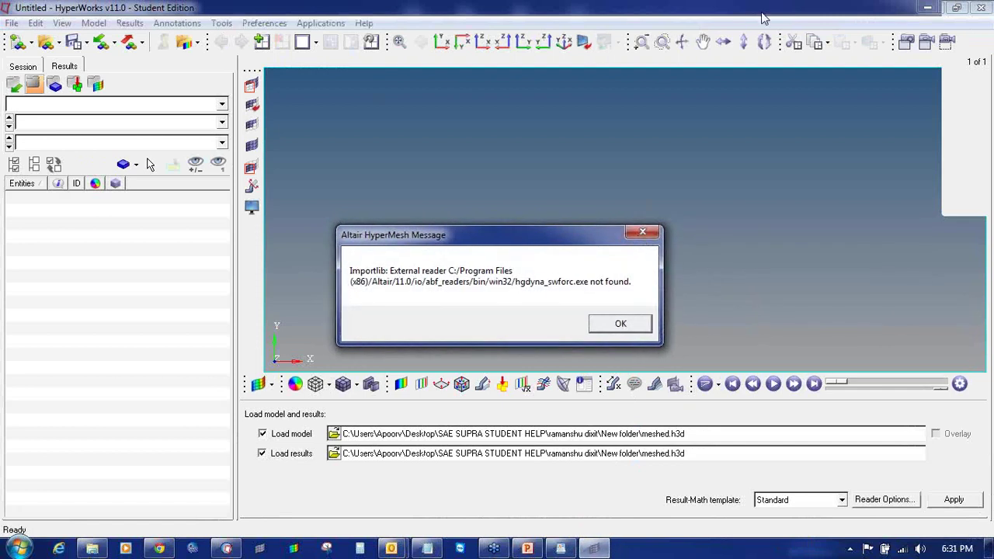
pyautogui.press('Return')
# - Navigate Explorer back up to the Program Files (x86) folder
pyautogui.click(104, 547)
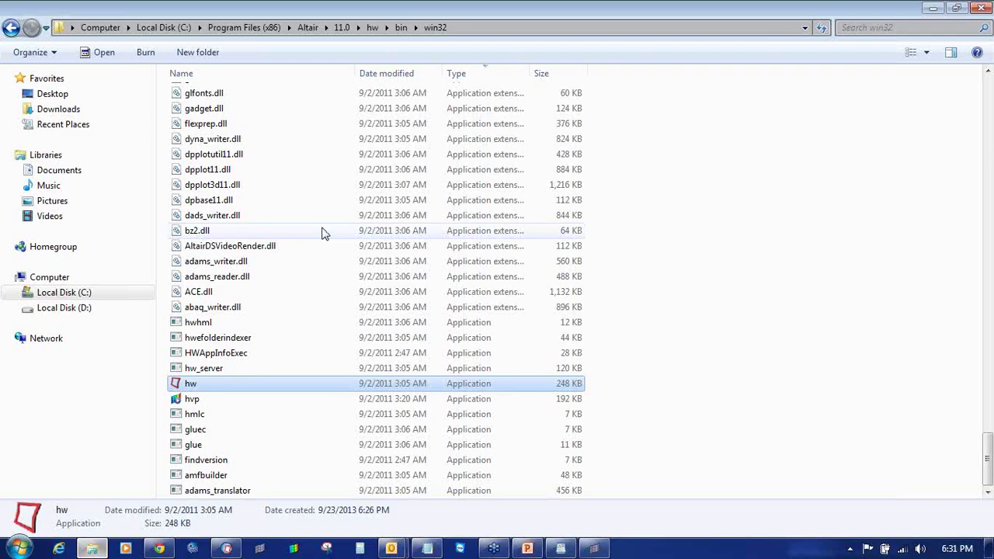
pyautogui.click(14, 28)
pyautogui.click(14, 28)
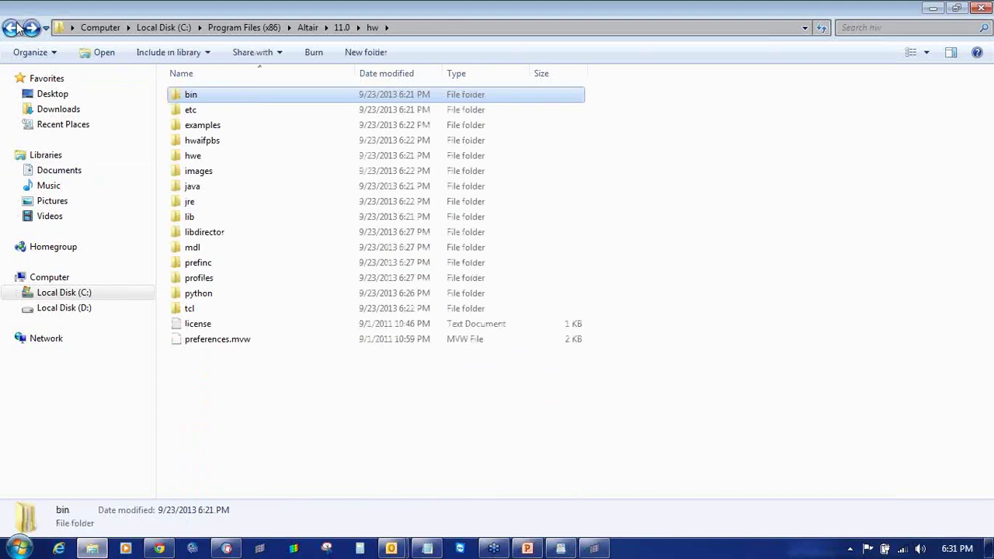
pyautogui.click(14, 28)
pyautogui.click(14, 28)
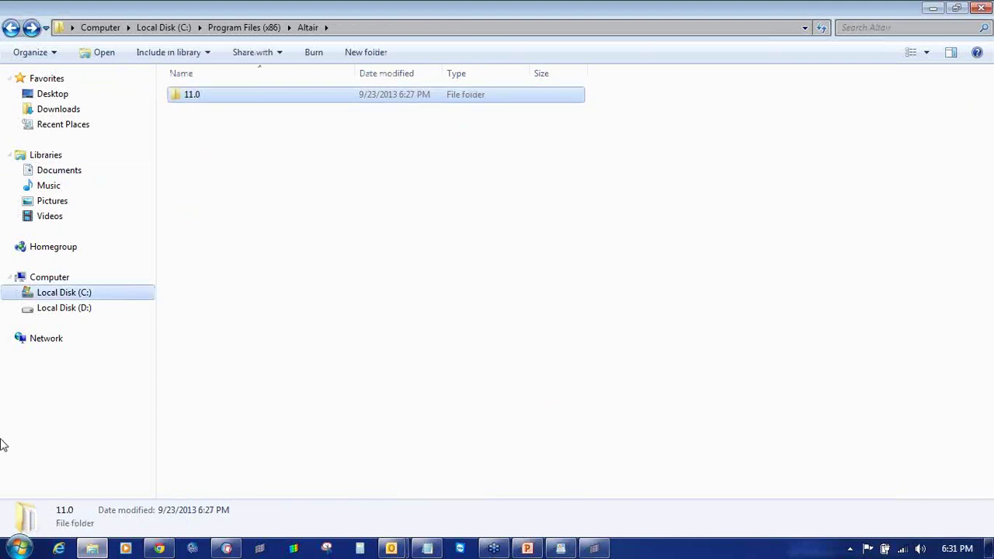
pyautogui.click(11, 550)
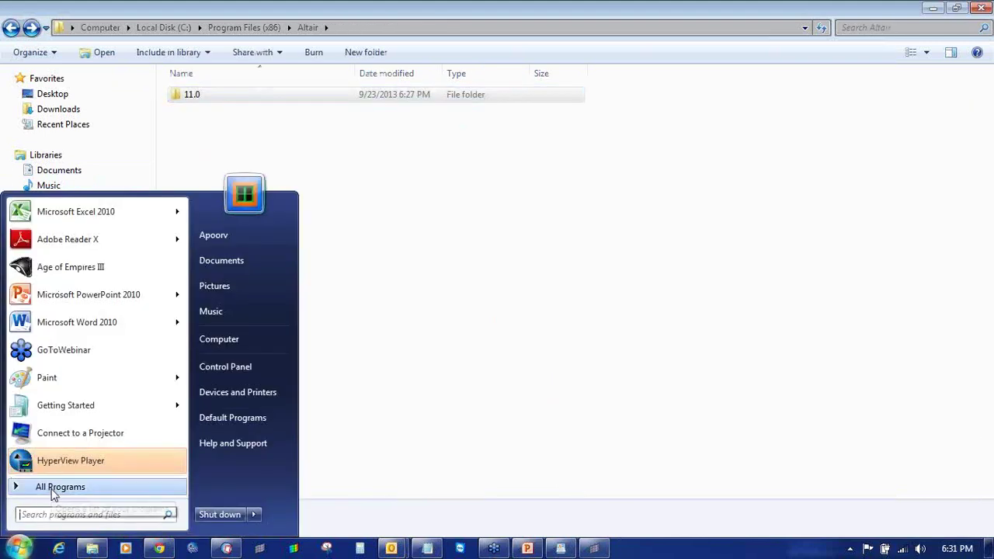
pyautogui.click(257, 132)
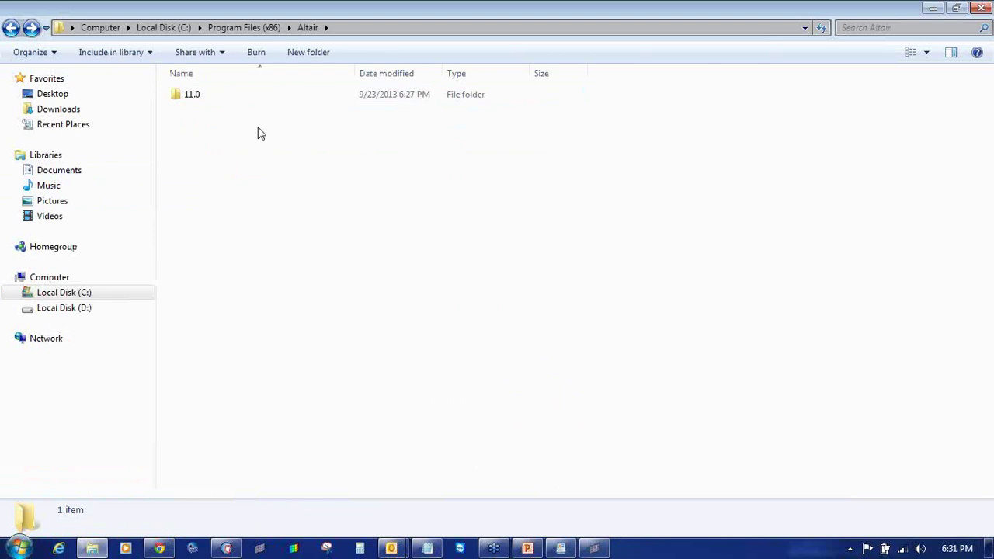
pyautogui.click(11, 28)
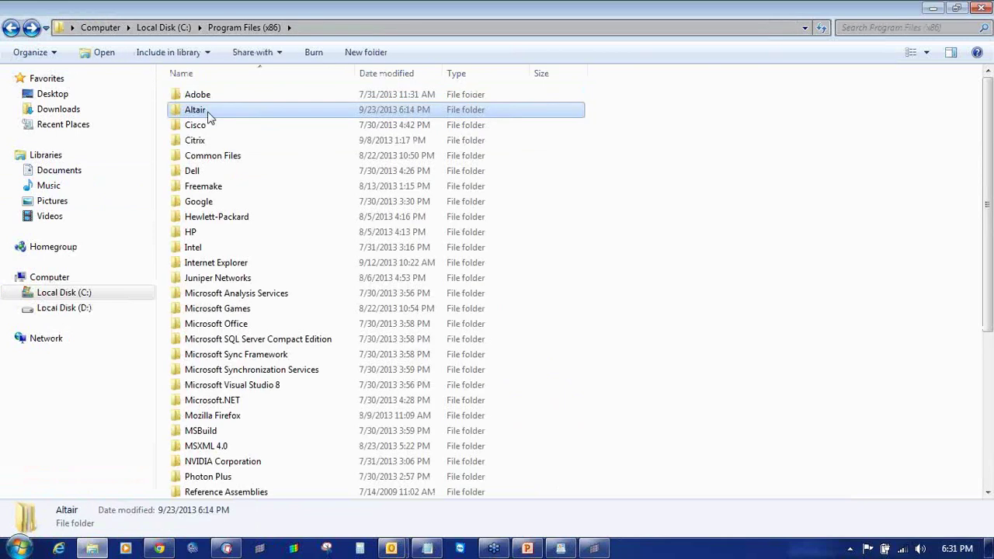
# - Reopen Altair\11.0\hw\bin\win32, sort by Type, and scroll to locate the hw application
pyautogui.doubleClick(209, 114)
pyautogui.doubleClick(201, 100)
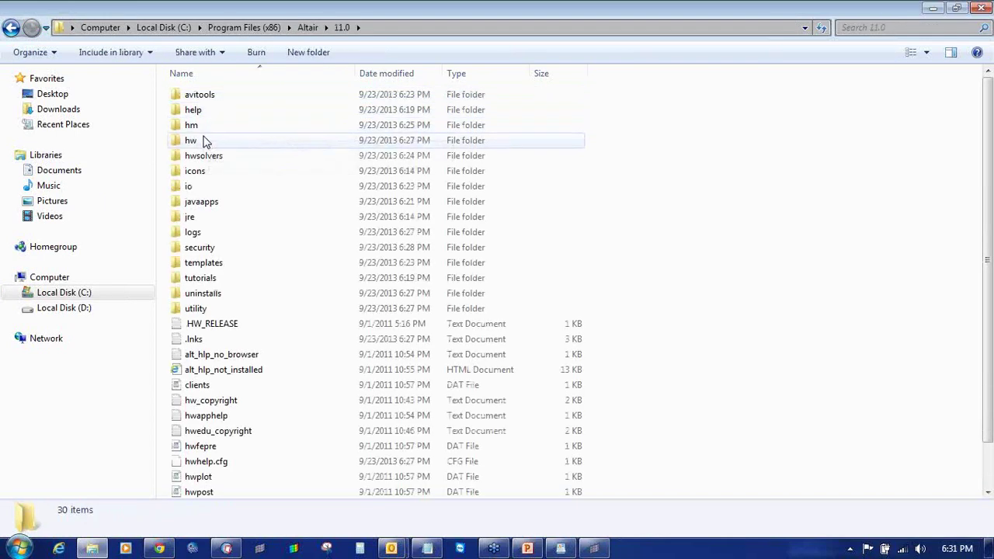
pyautogui.doubleClick(193, 140)
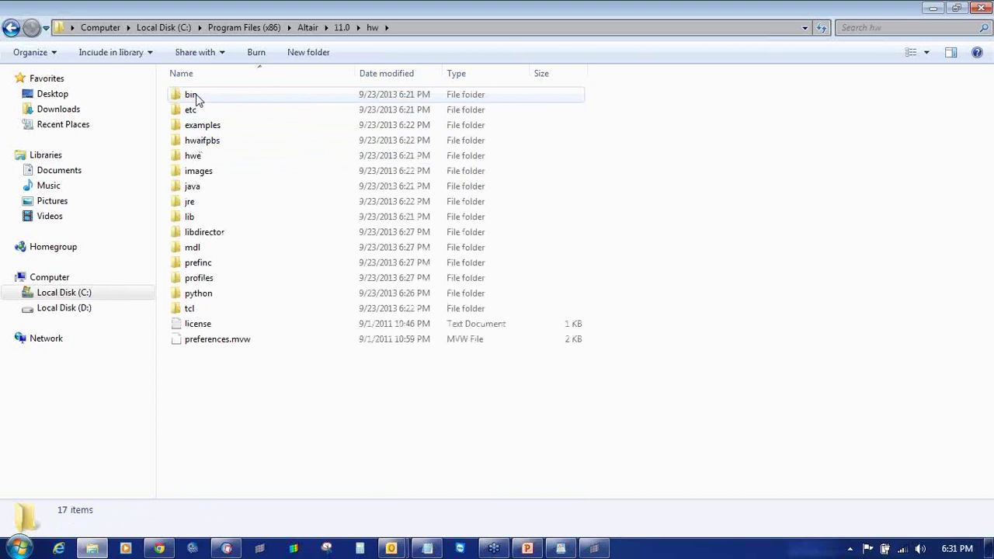
pyautogui.click(195, 97)
pyautogui.doubleClick(195, 97)
pyautogui.doubleClick(195, 98)
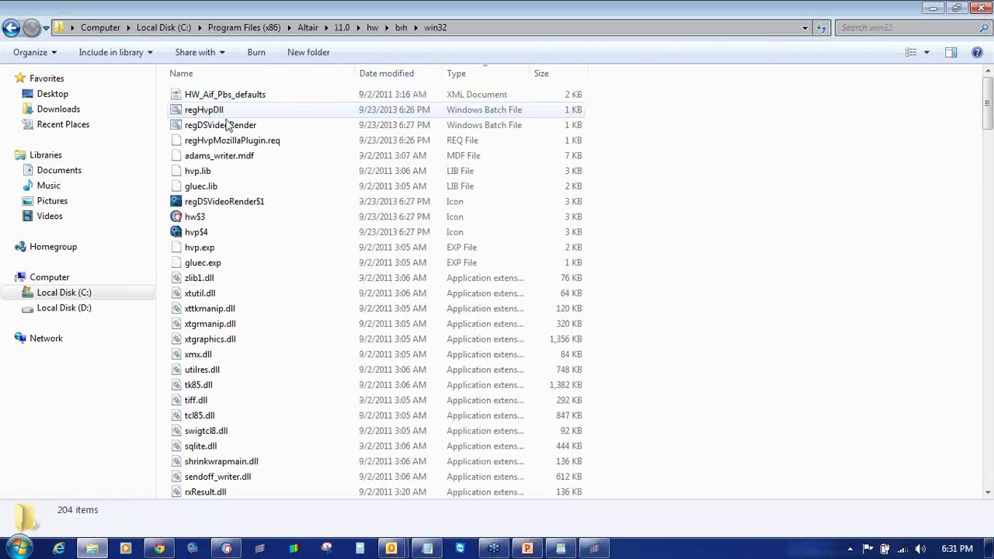
pyautogui.click(474, 73)
pyautogui.scroll(-20, 691, 397)
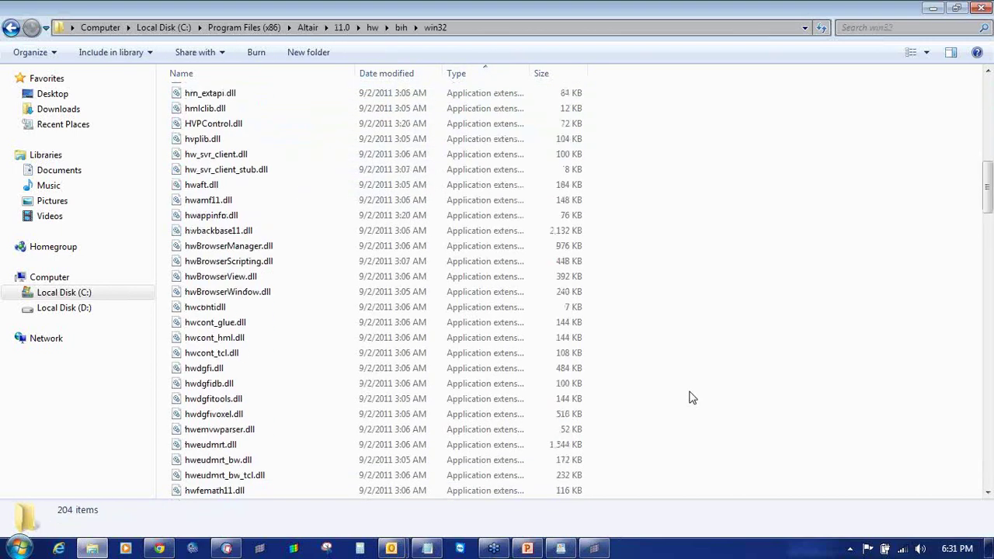
pyautogui.scroll(-20, 691, 396)
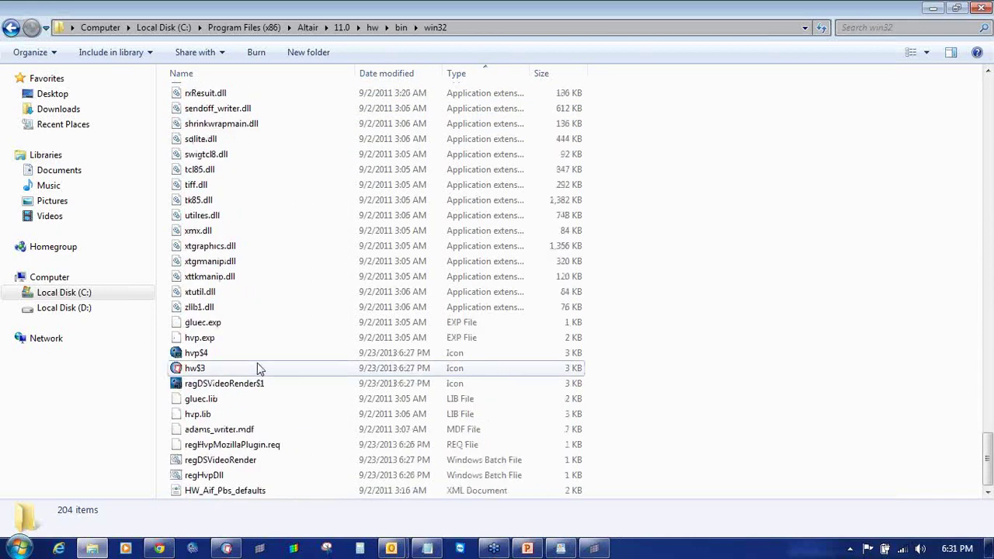
pyautogui.click(257, 365)
pyautogui.scroll(2, 317, 414)
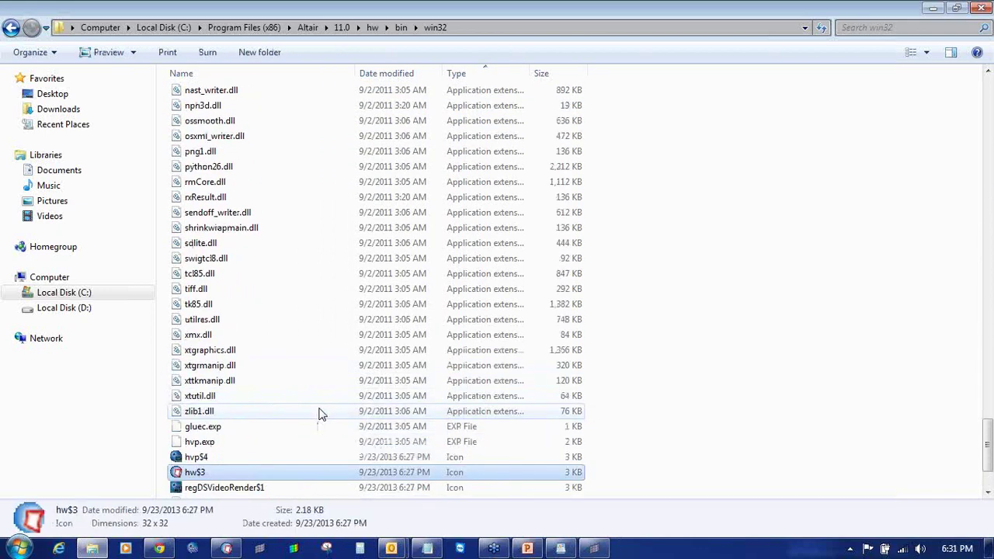
pyautogui.scroll(-3, 319, 414)
pyautogui.scroll(20, 322, 414)
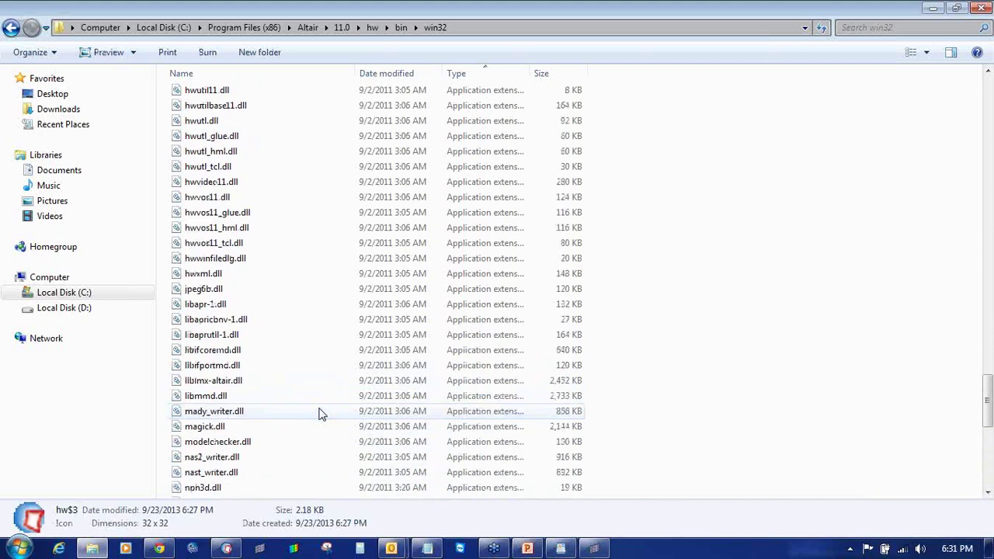
pyautogui.scroll(20, 321, 414)
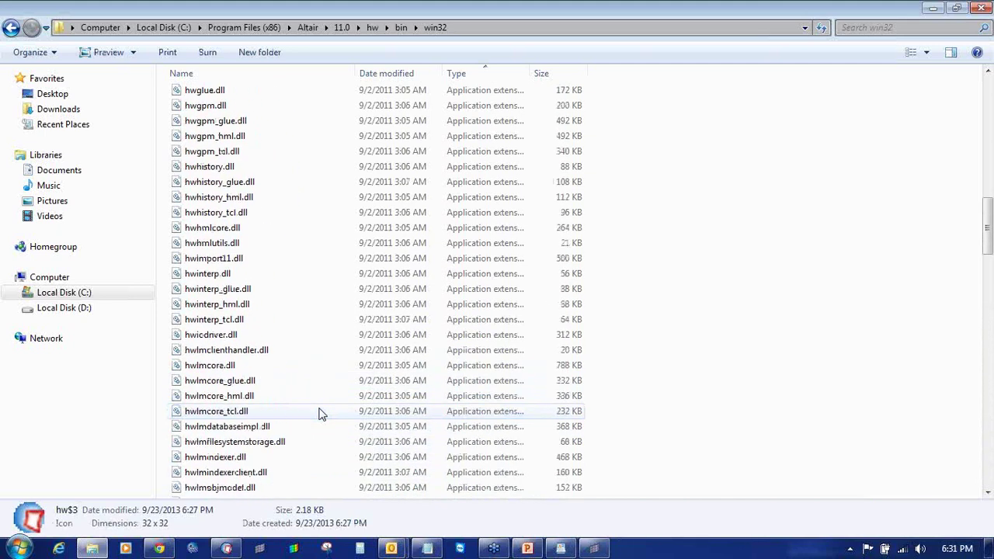
pyautogui.scroll(6, 322, 415)
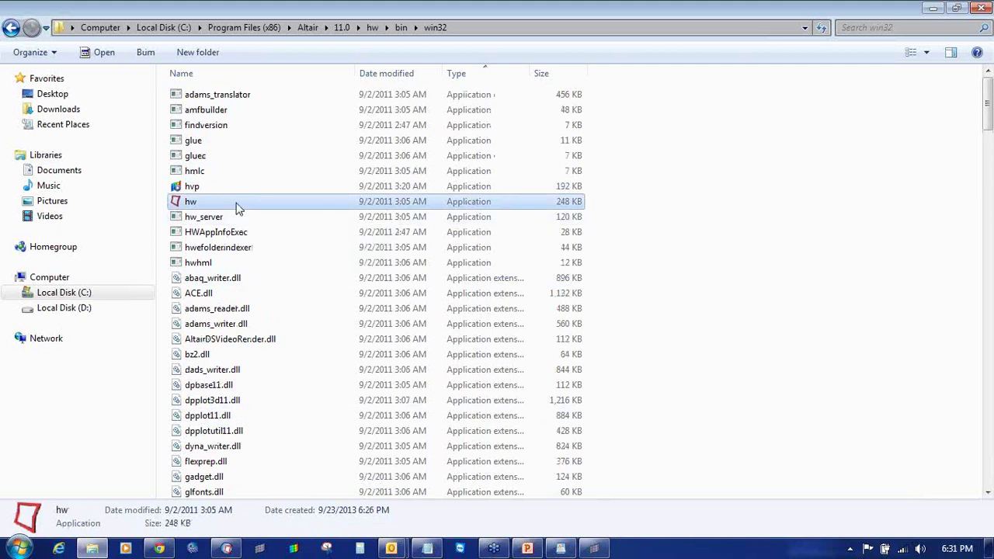
# - Relaunch hw, switch the first HyperWorks window to HyperMesh, and confirm the RADIOSS profile
pyautogui.doubleClick(324, 211)
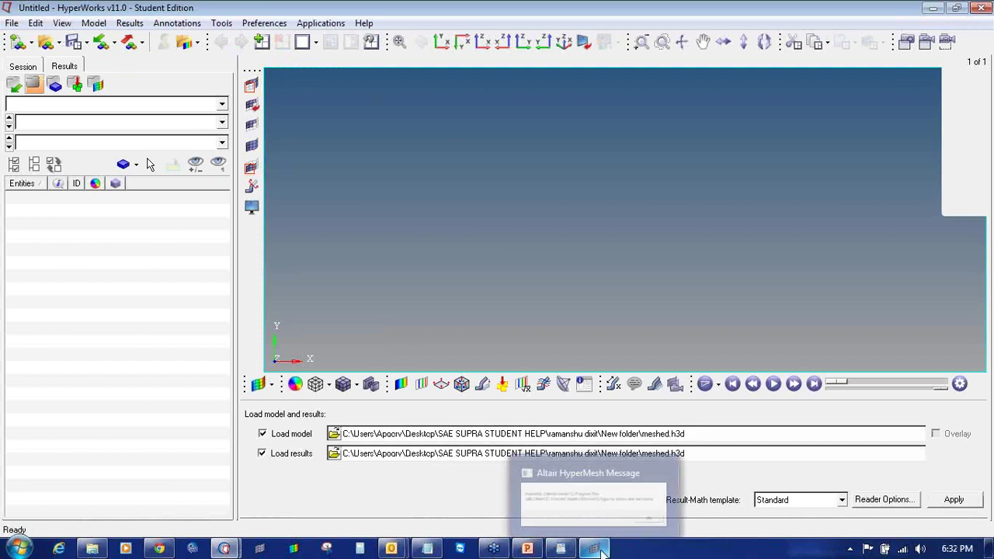
pyautogui.moveTo(224, 549)
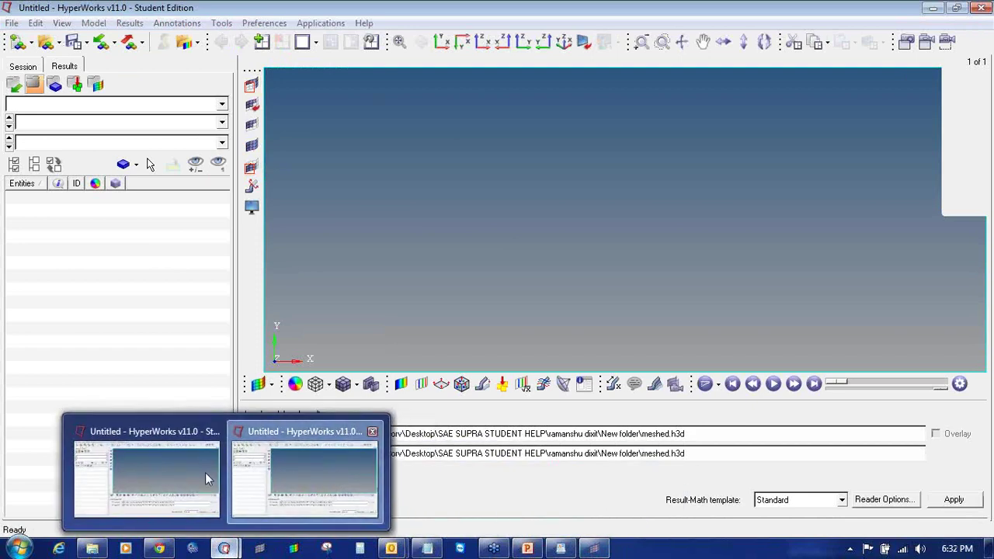
pyautogui.click(205, 472)
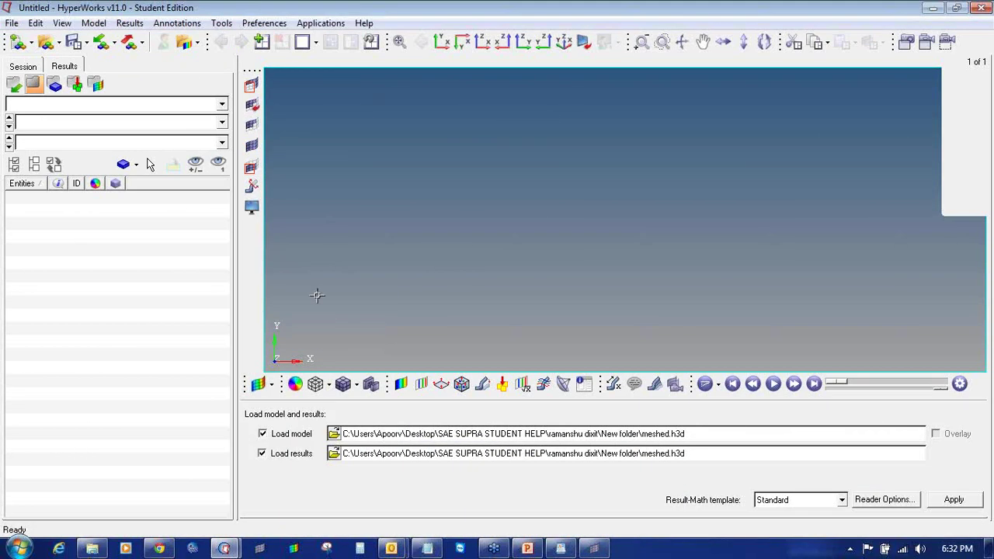
pyautogui.click(272, 385)
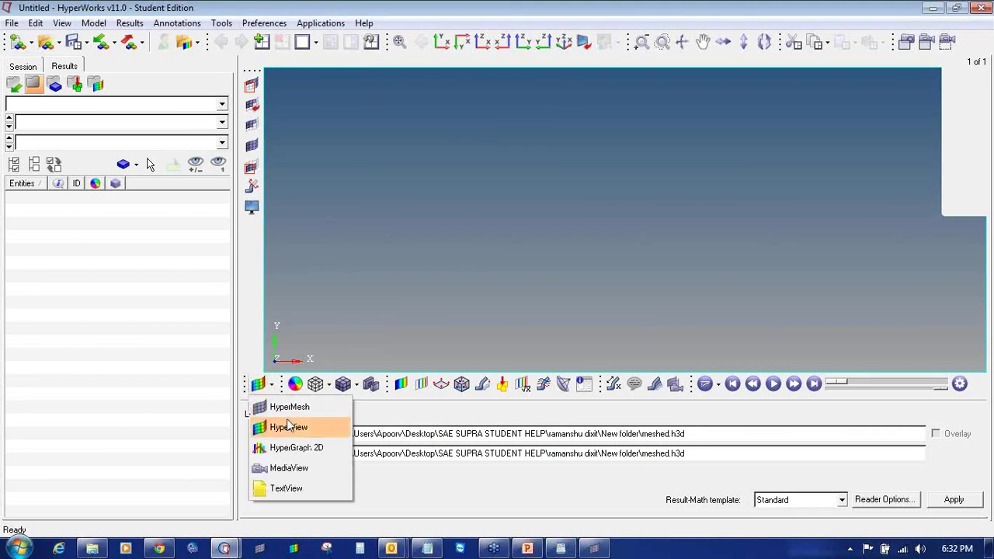
pyautogui.click(278, 407)
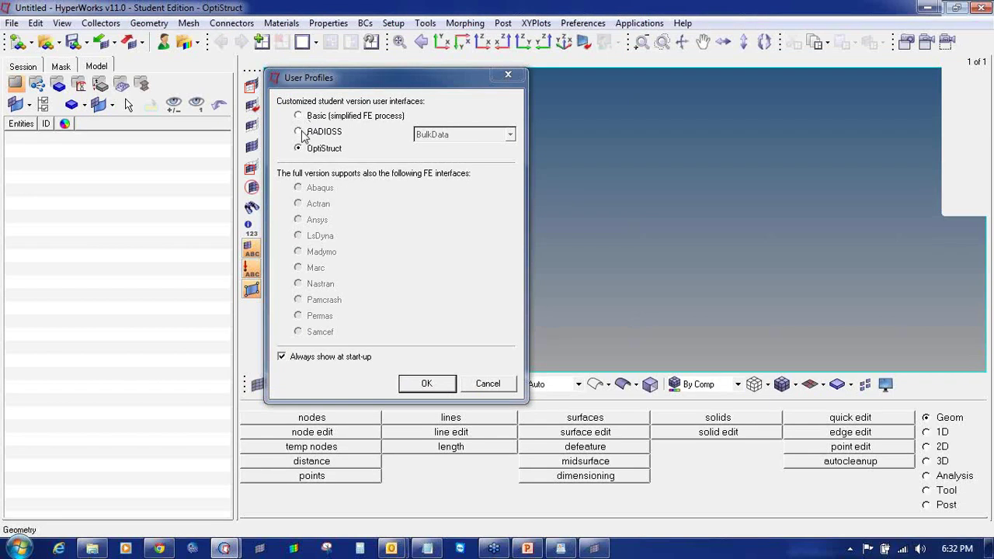
pyautogui.click(298, 132)
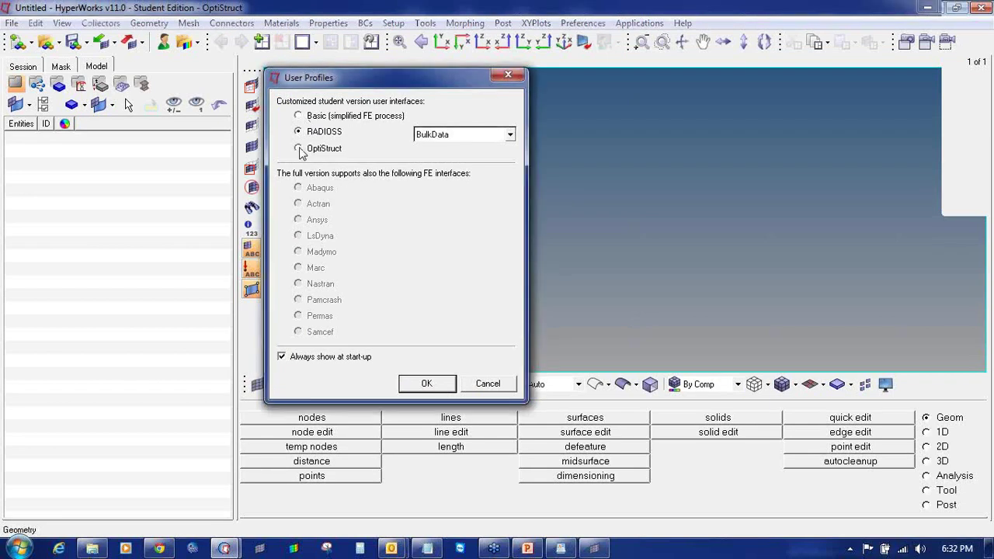
pyautogui.click(429, 383)
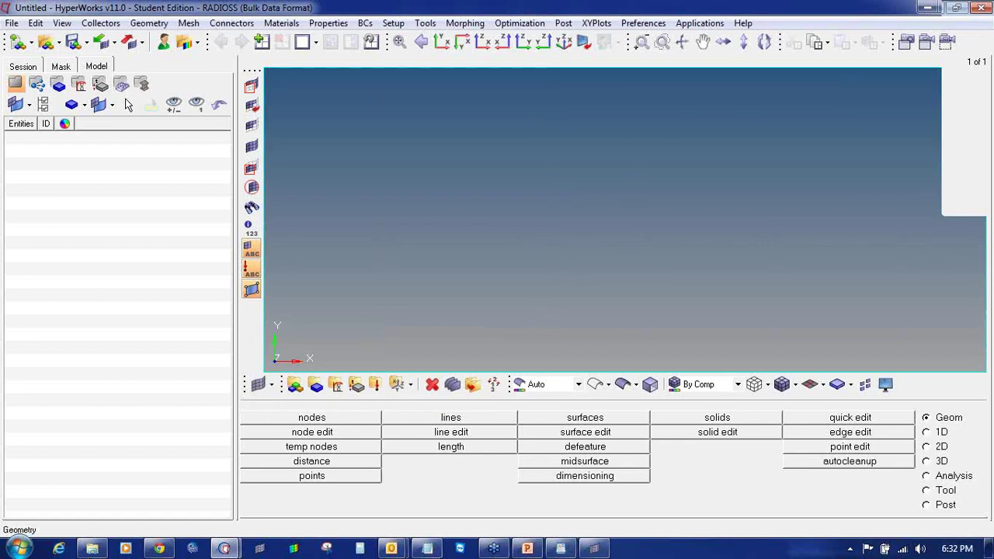
# - Add the Altair education support e-mail address, indented on a new line below the store URL
pyautogui.click(427, 549)
pyautogui.click(690, 177)
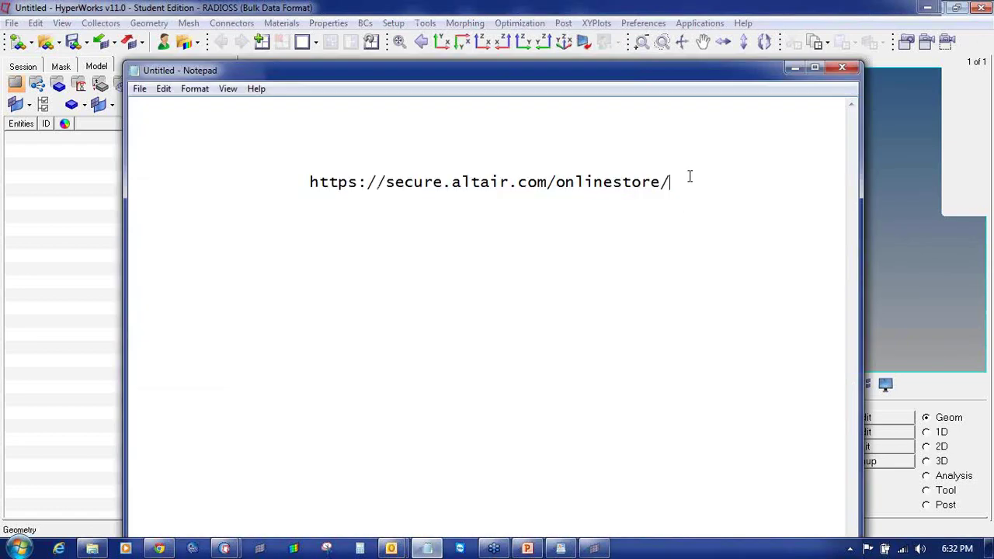
pyautogui.press('Return')
pyautogui.press('Return')
pyautogui.press('Return')
pyautogui.press('Tab')
pyautogui.press('Tab')
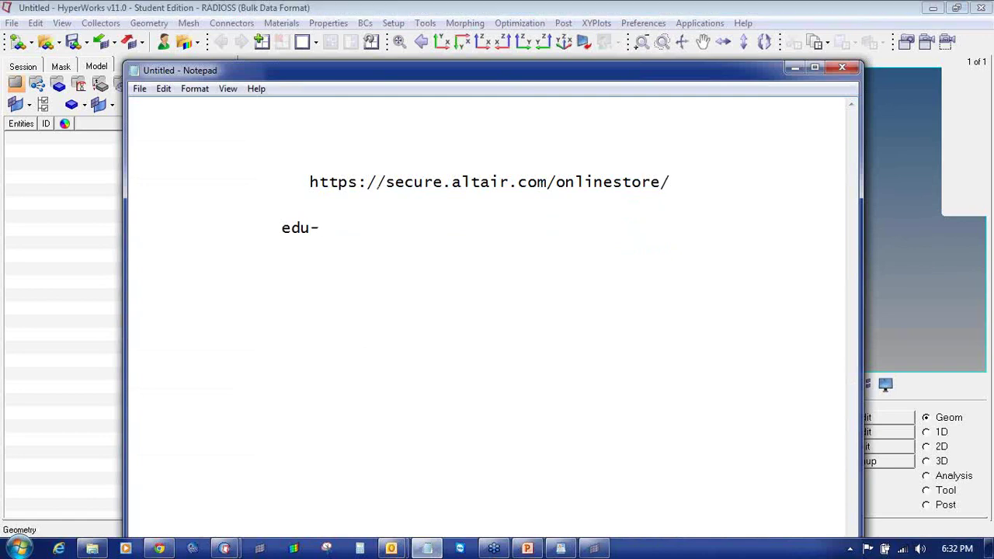
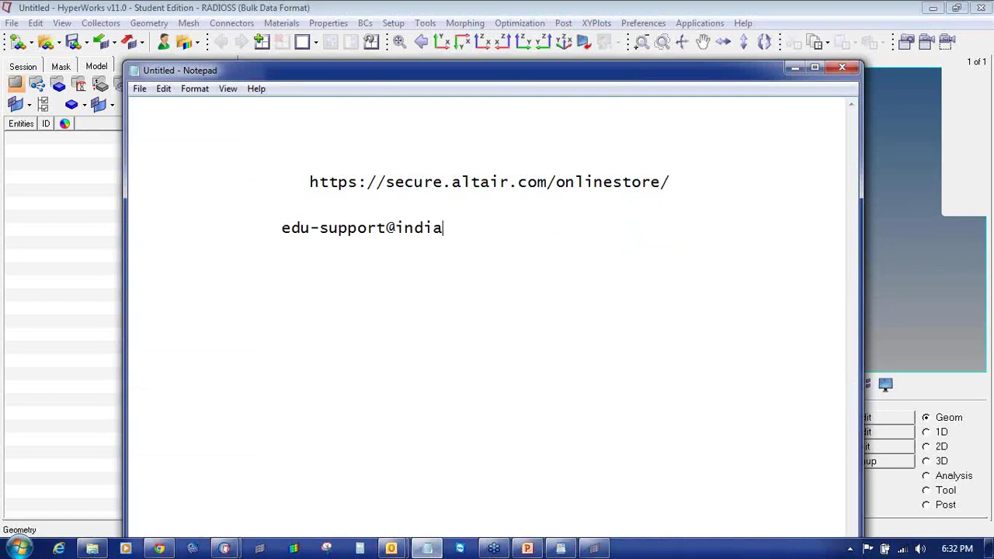
pyautogui.press('Return')
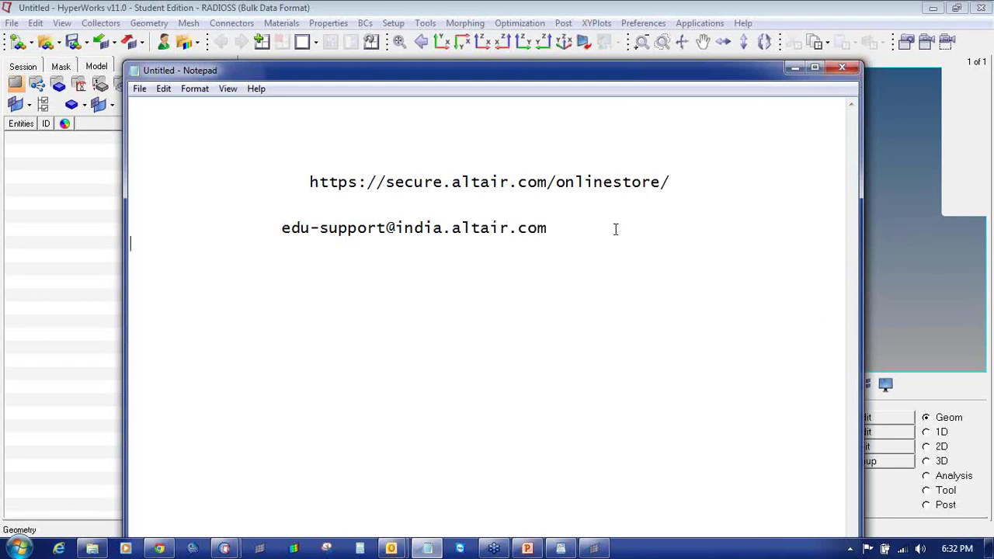
pyautogui.moveTo(129, 229); pyautogui.dragTo(551, 229)
pyautogui.click(386, 353)
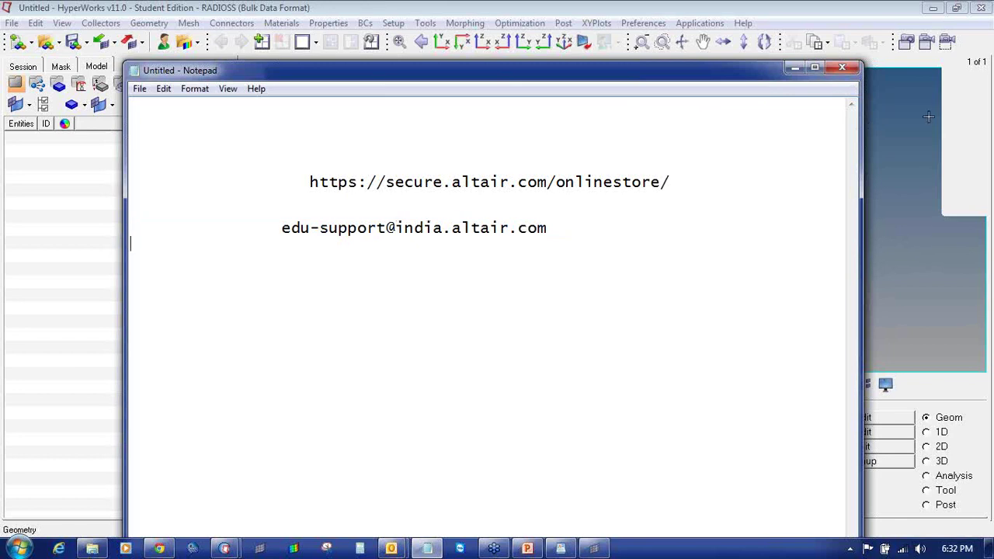